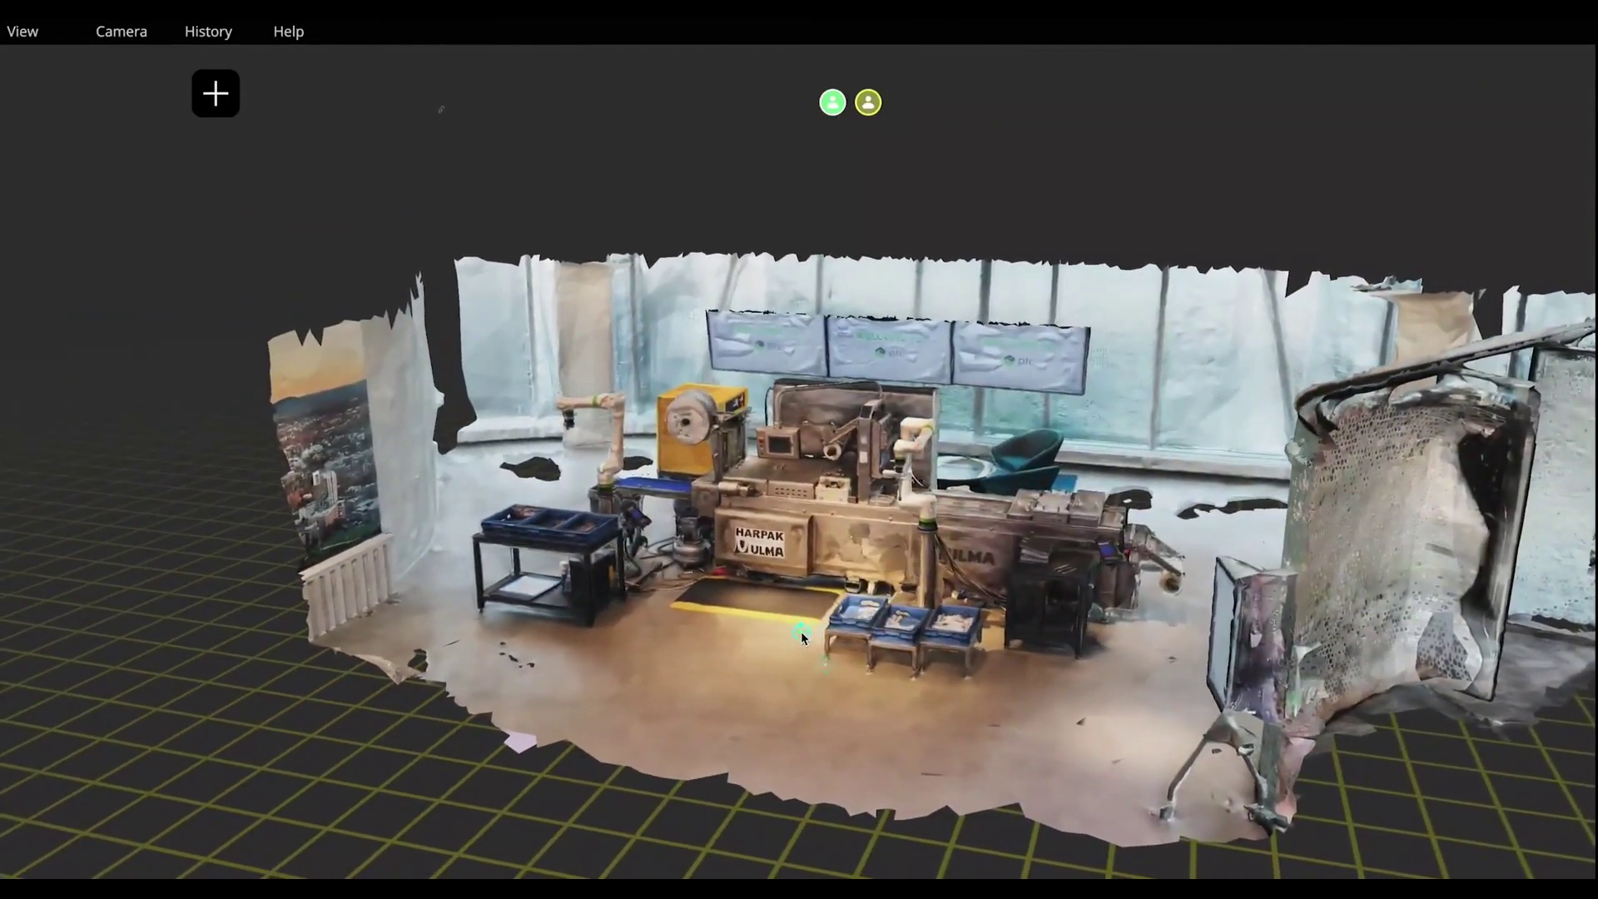
- Examine the scanned packaging line and its surroundings from the front, from above and from behind the machine
left_click_drag(800, 631, 849, 695)
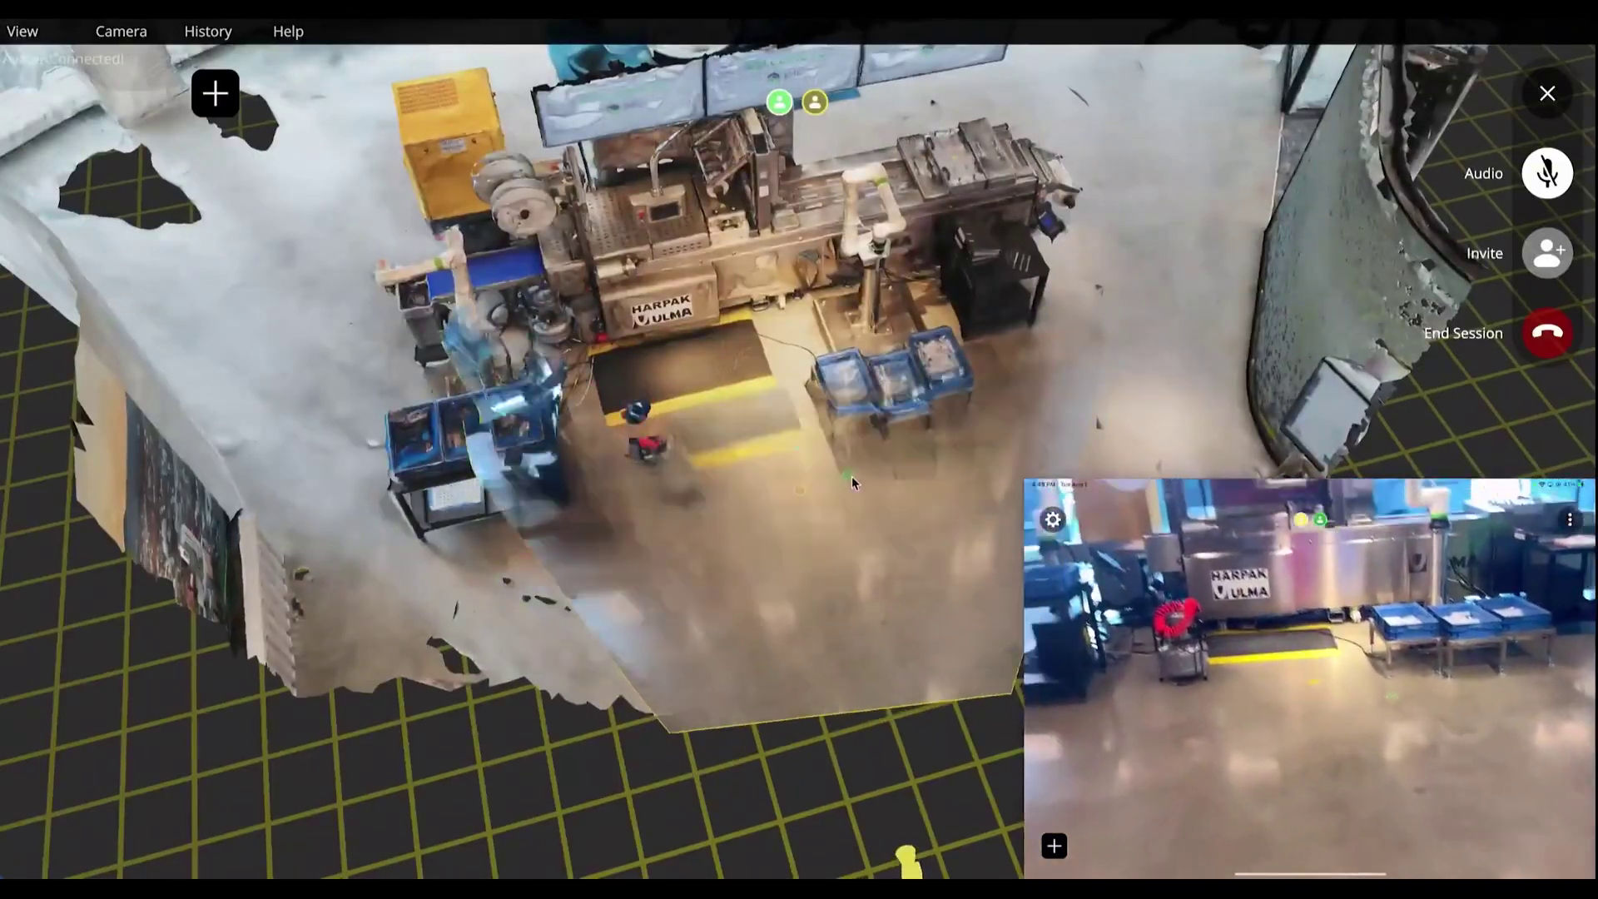
mouse_move(851, 476)
left_mouse_down()
mouse_move(850, 541)
mouse_move(866, 487)
mouse_move(855, 501)
left_mouse_up()
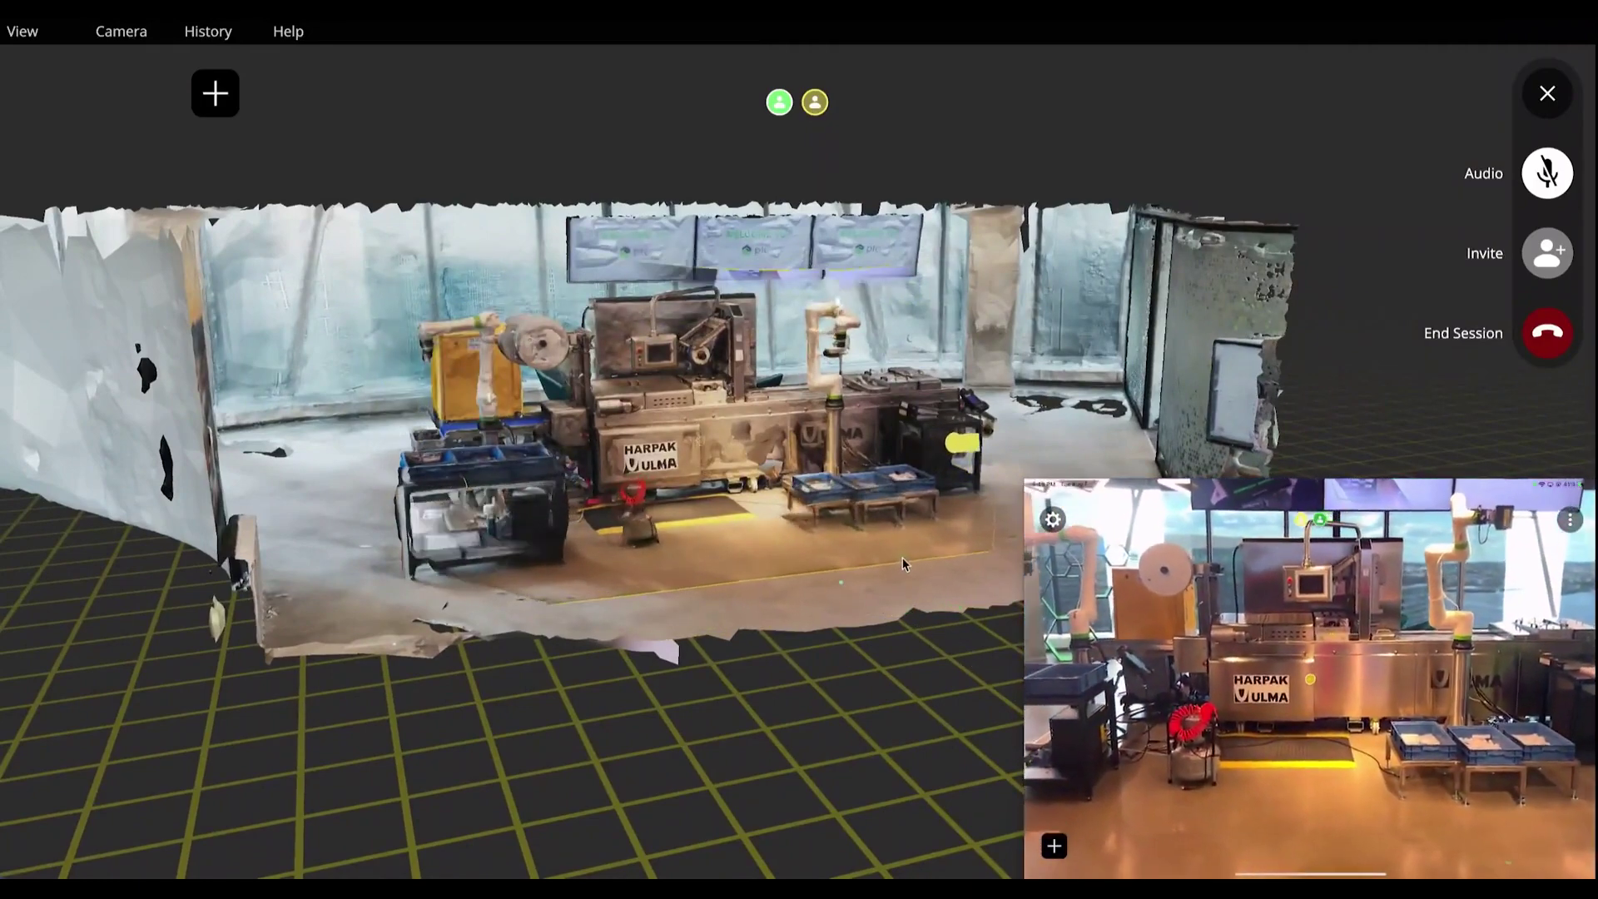
key("1")
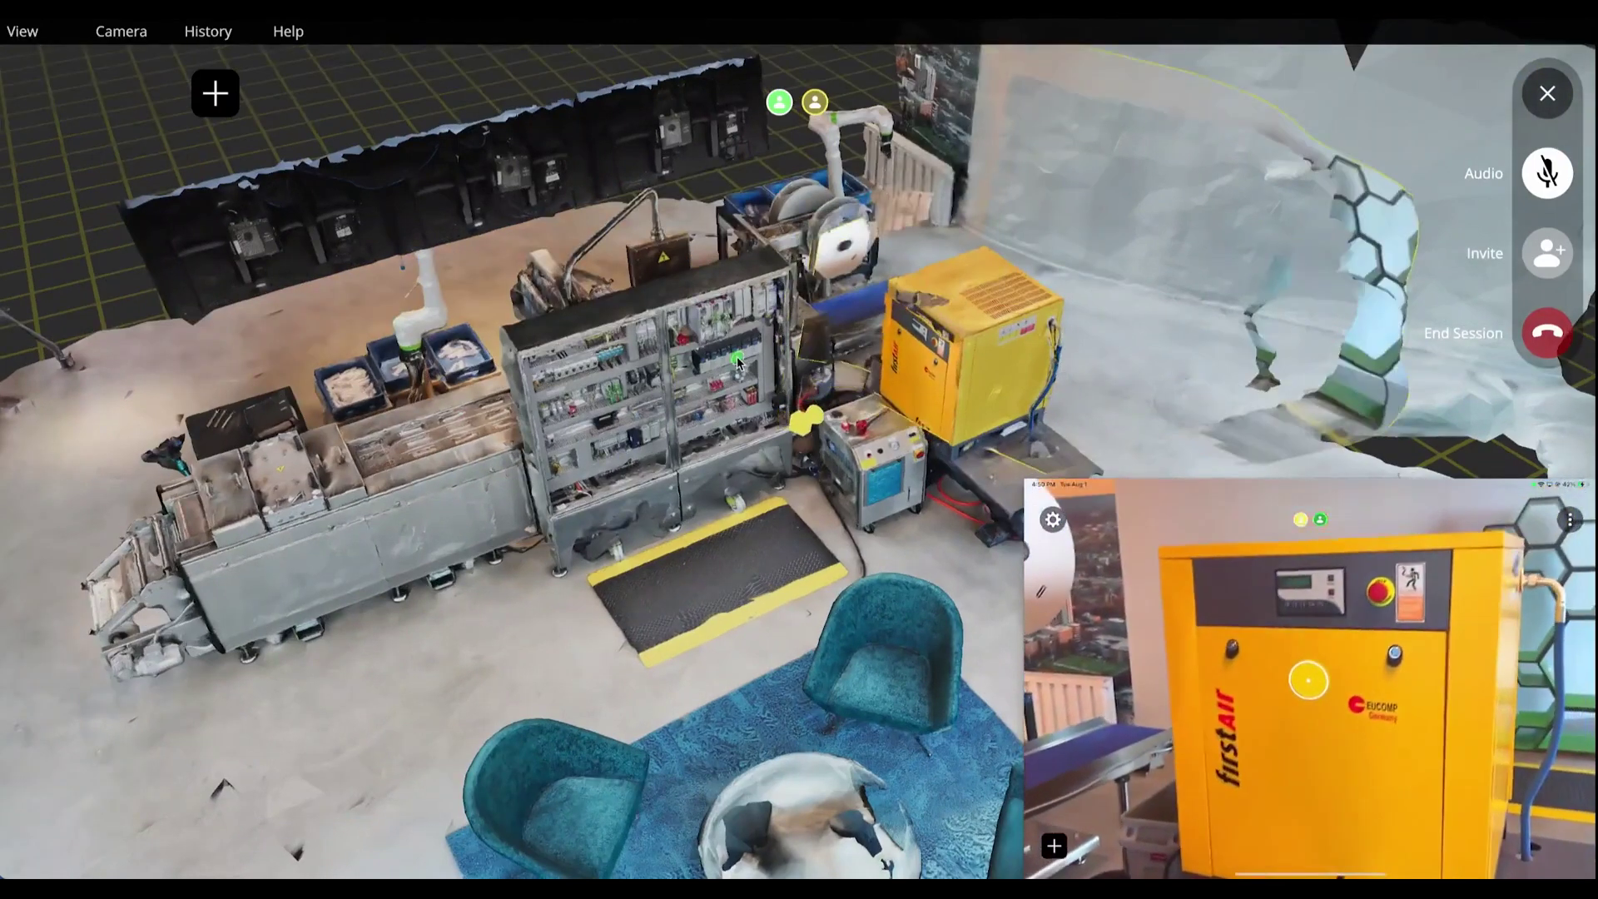
key("super+Tab")
mouse_move(193, 571)
left_mouse_down()
mouse_move(399, 445)
mouse_move(618, 384)
left_mouse_up()
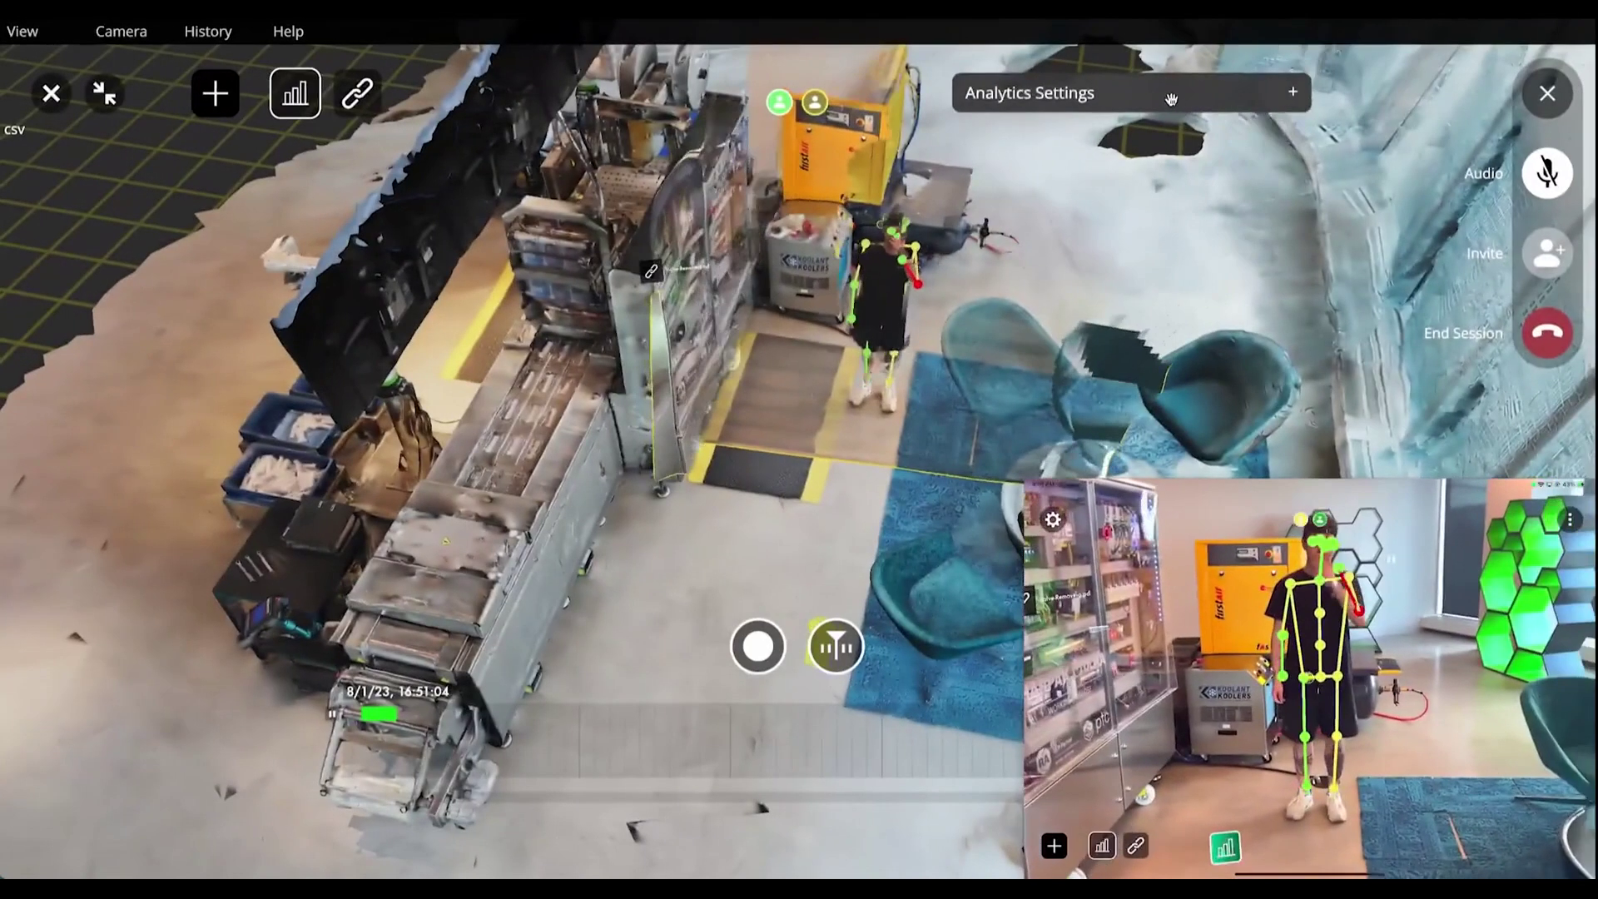
- Move the Analytics Settings panel aside, close the session controls and record the worker's motion along the machine
left_click_drag(1165, 71, 1315, 95)
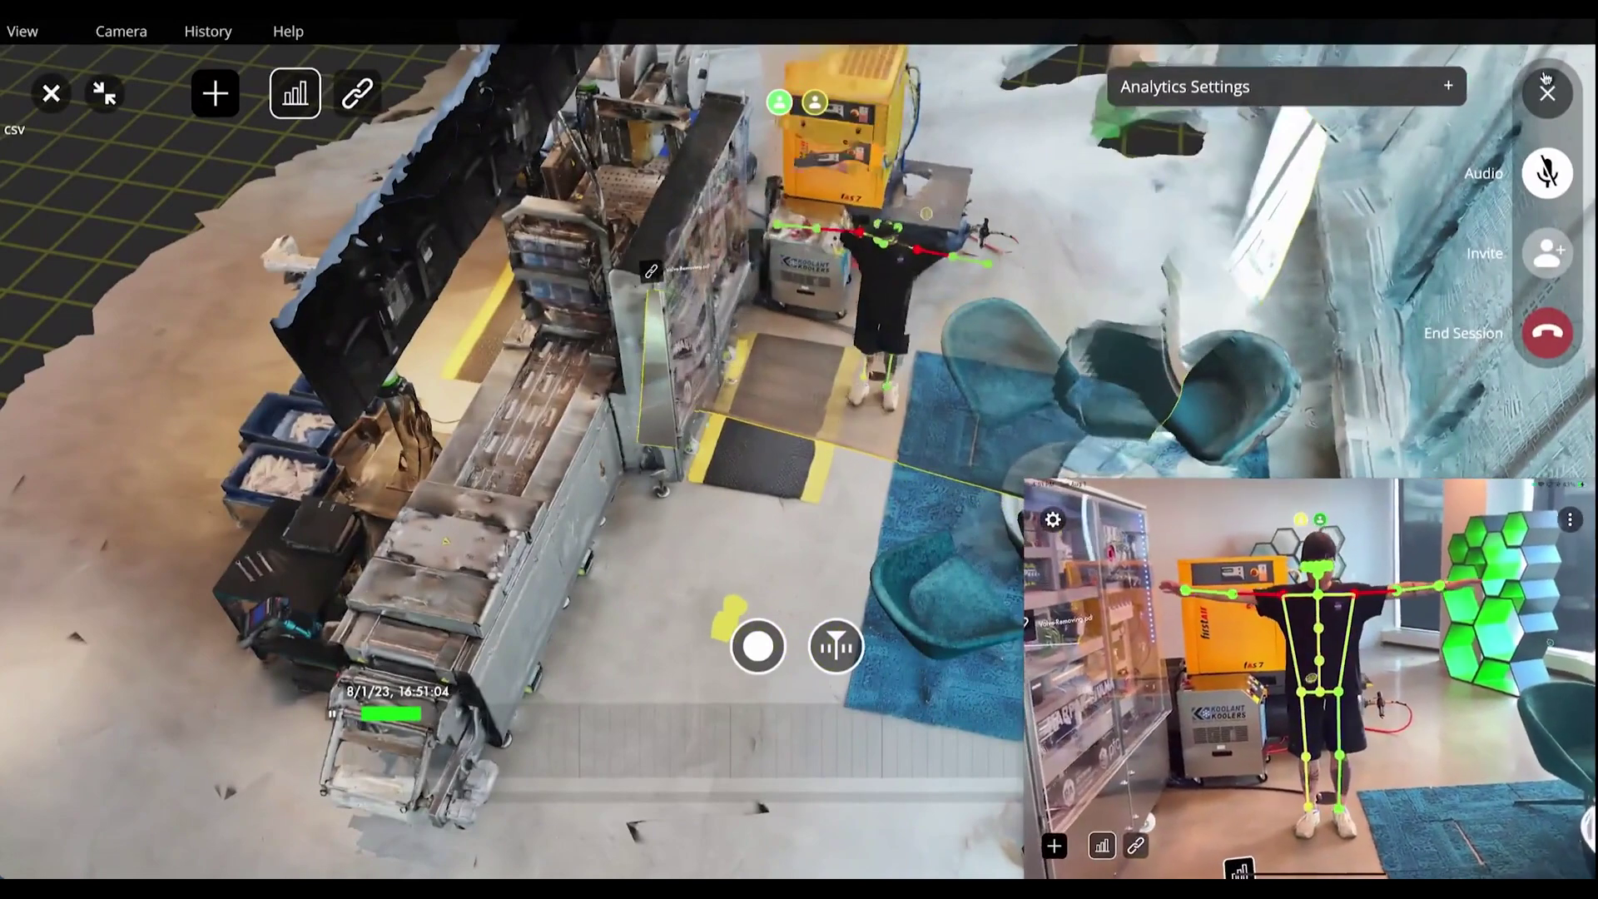
left_click(1547, 93)
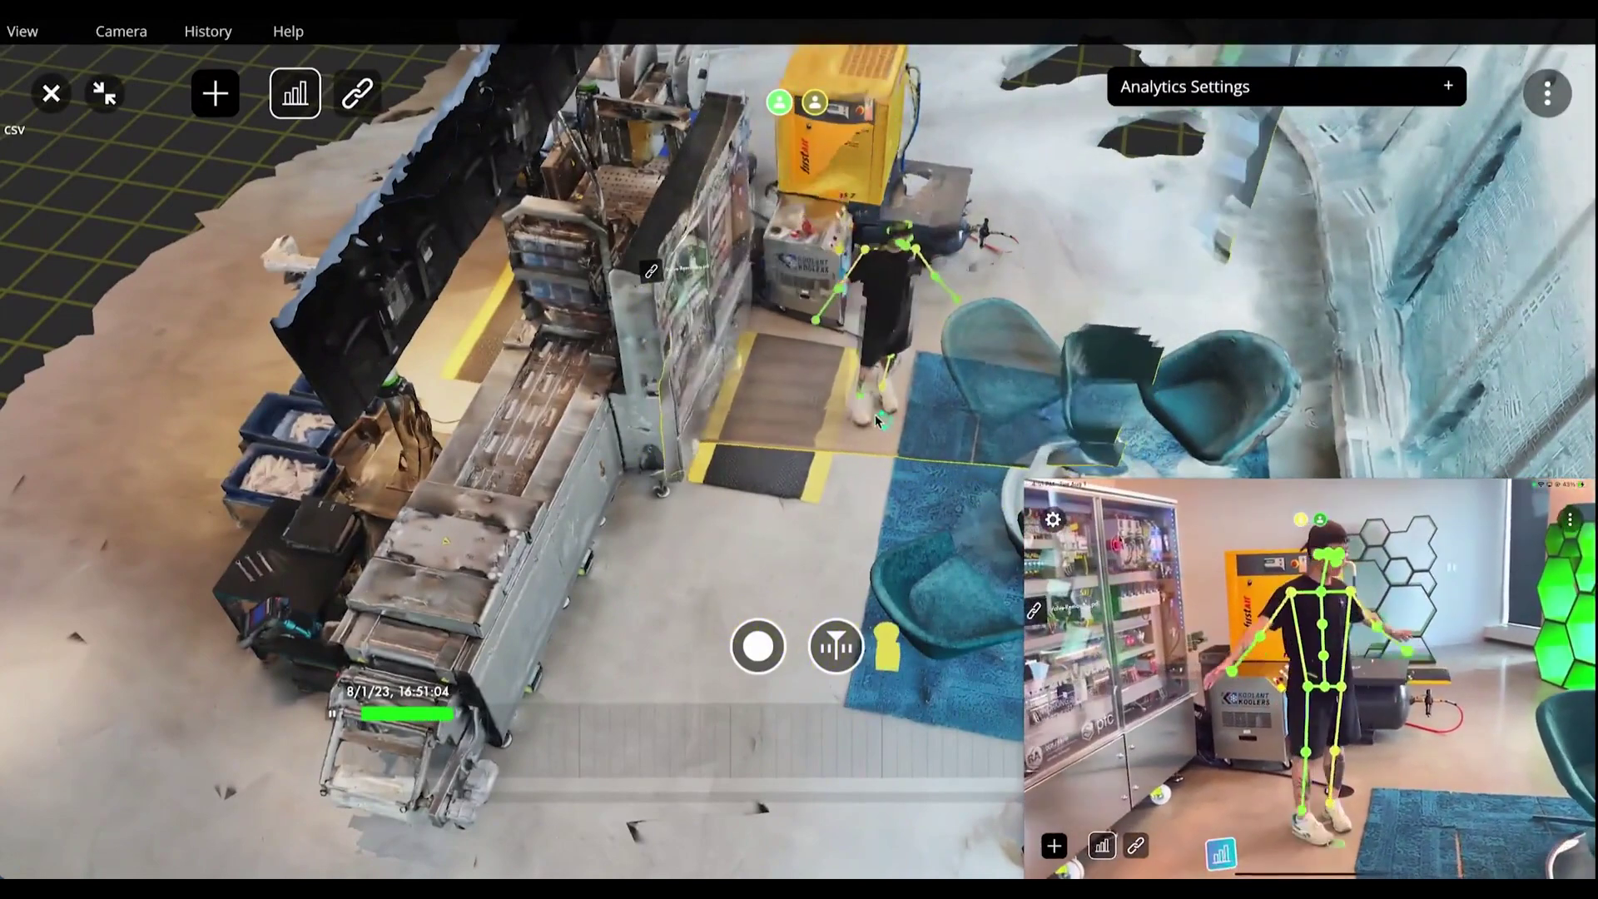
right_click_drag(876, 412, 876, 409)
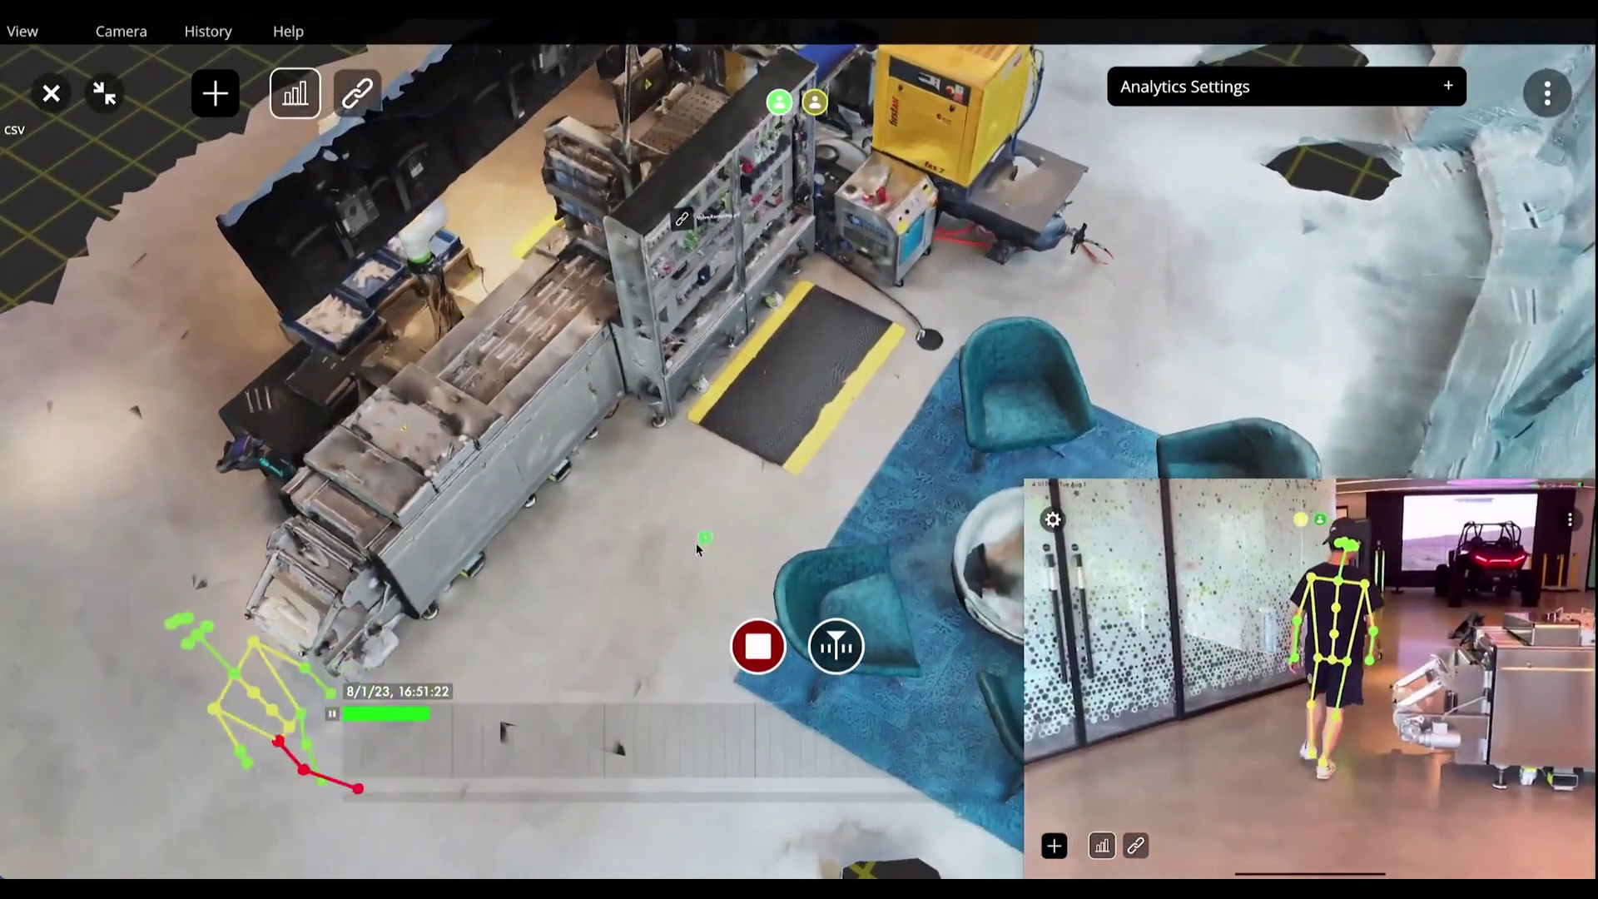
middle_click_drag(822, 438, 940, 350)
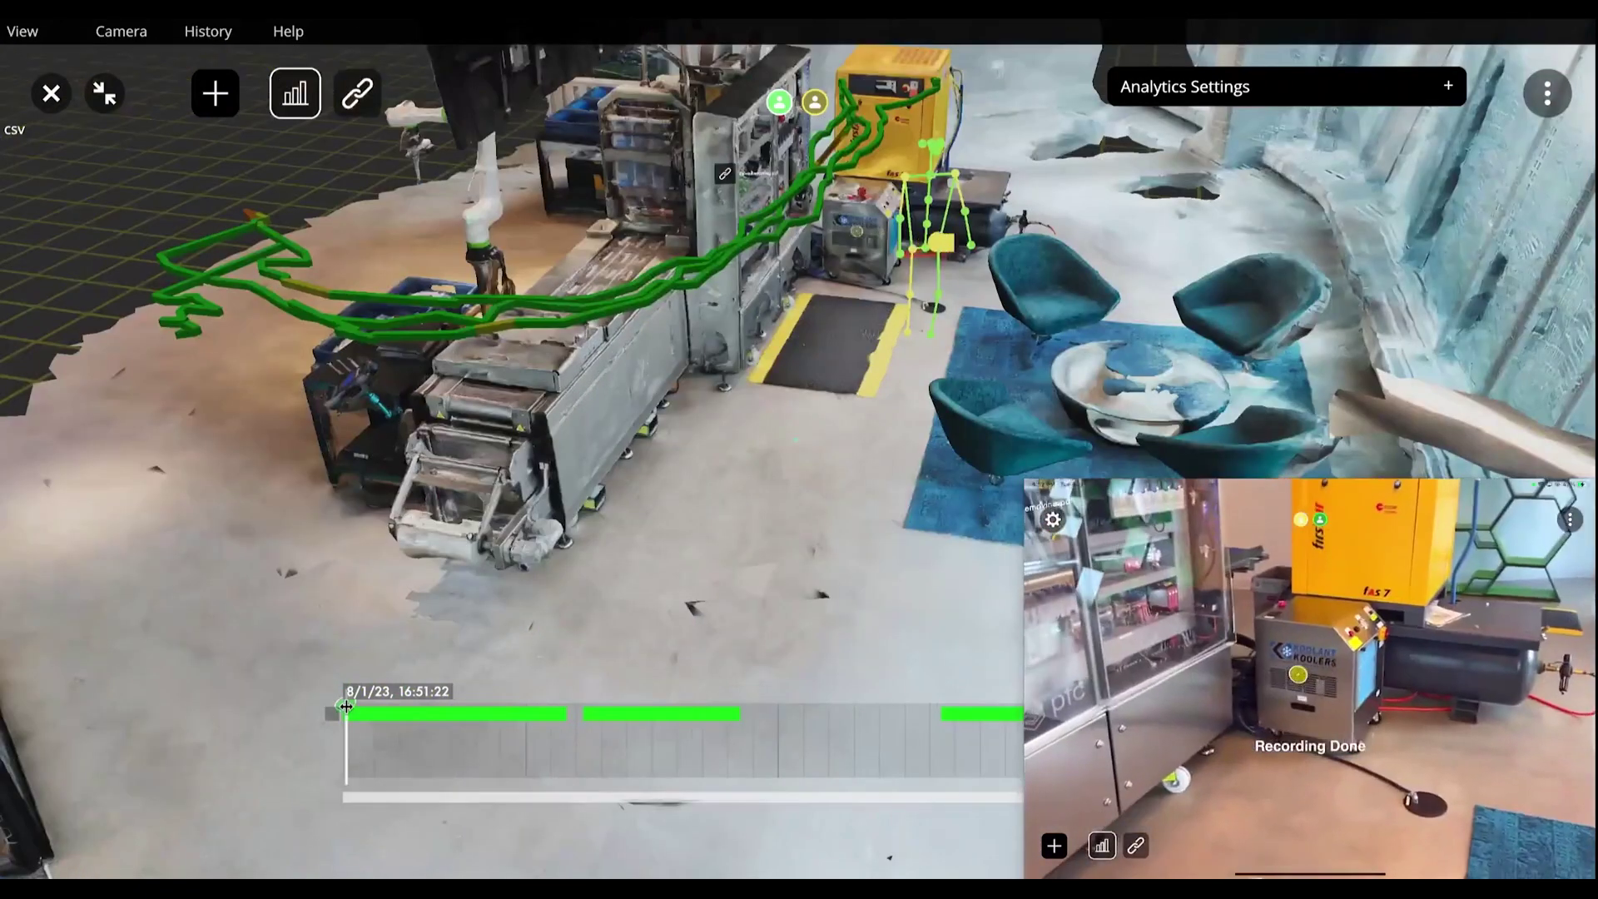
- Select the 16:51:22 – 16:51:31 range of the recorded motion and pin it as a process step
mouse_move(346, 707)
left_mouse_down()
mouse_move(588, 700)
mouse_move(565, 702)
left_mouse_up()
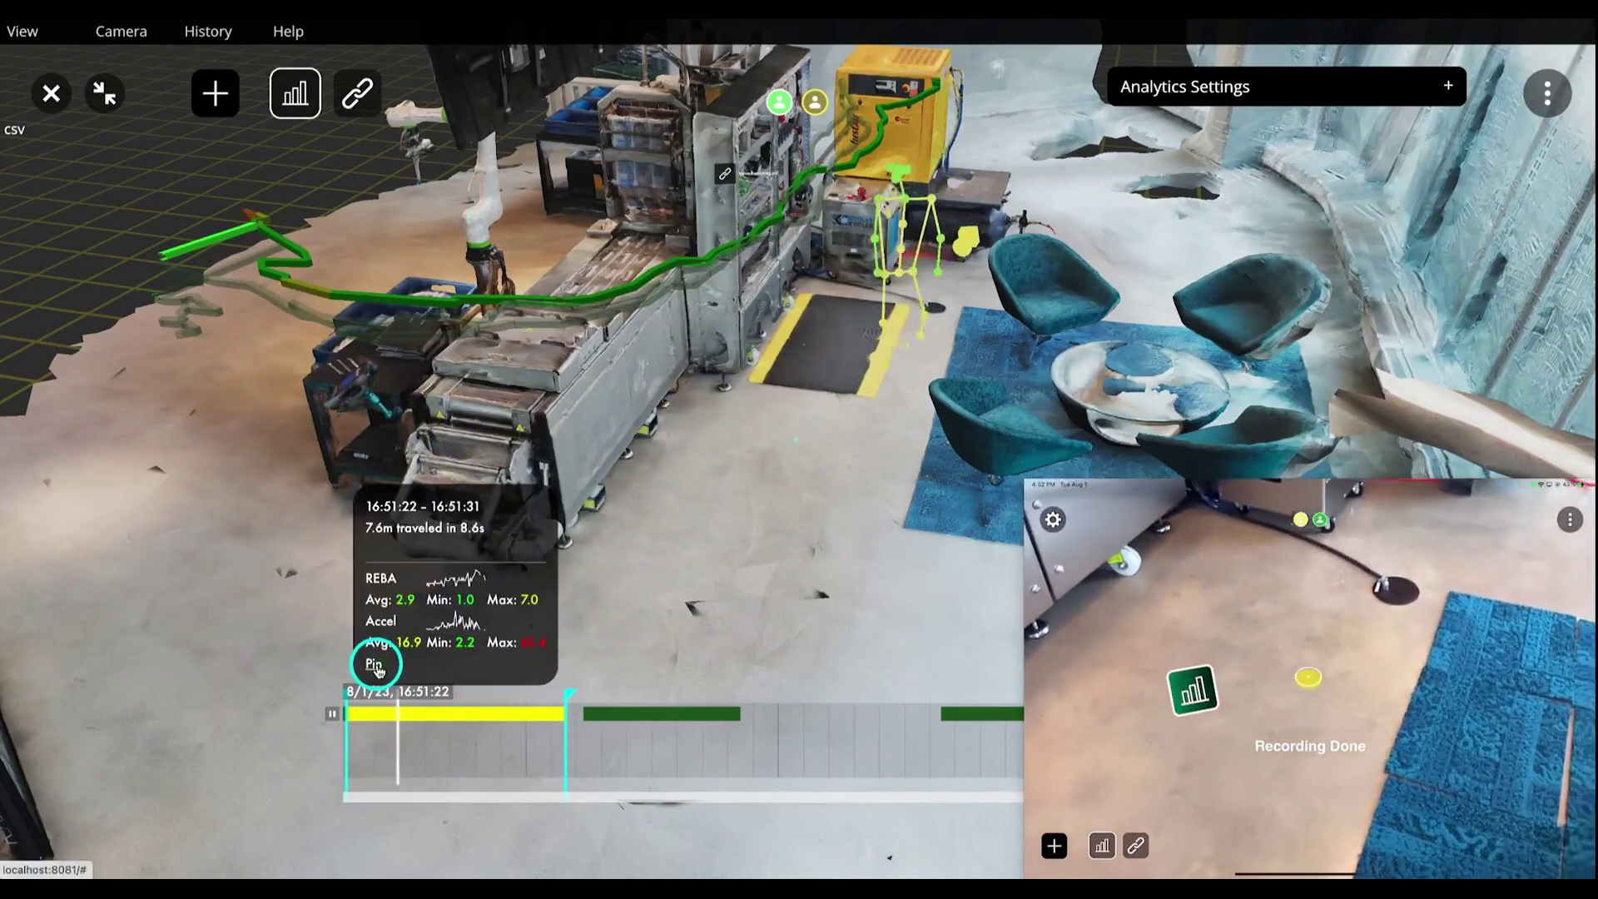
left_click(375, 666)
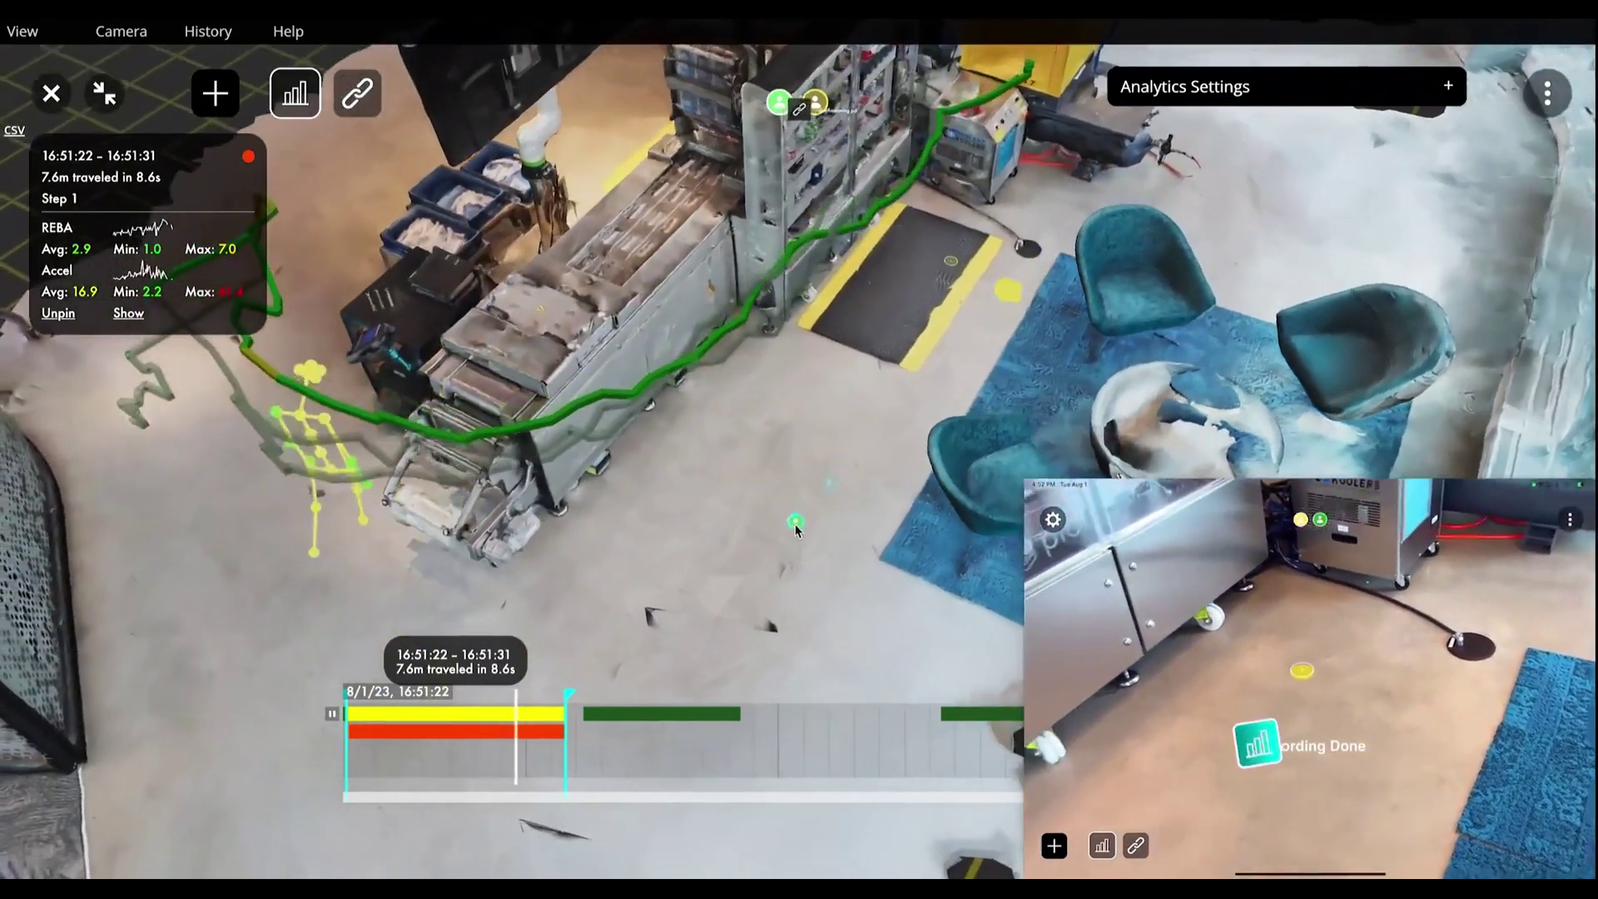
right_click_drag(795, 524, 784, 535)
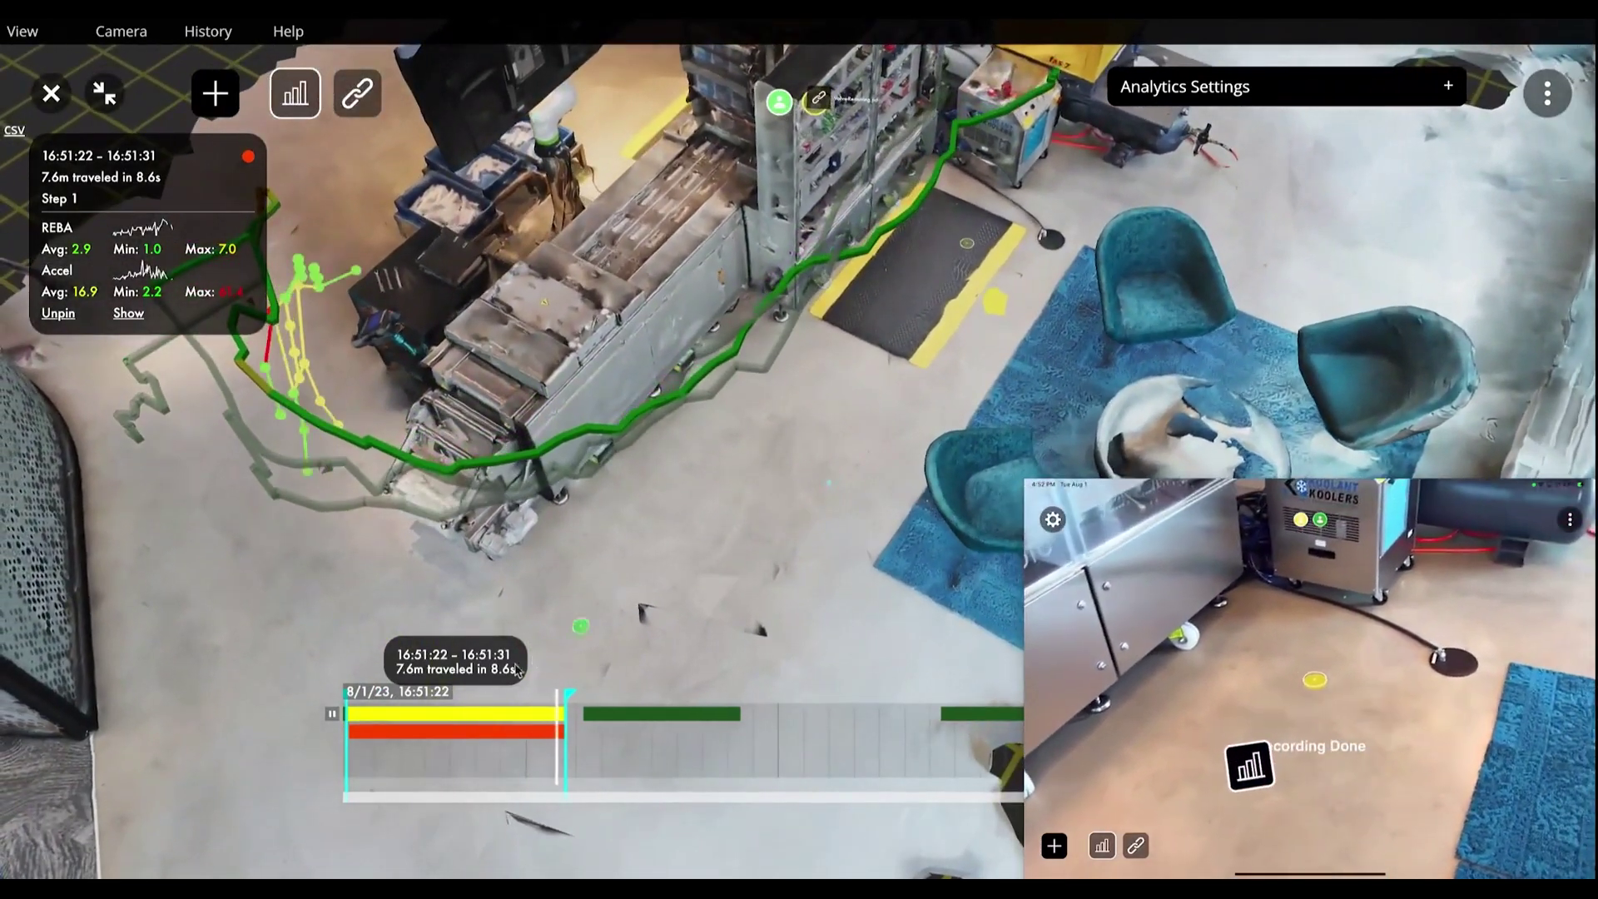
- Pin the 16:51:32 – 16:51:38 range of the recorded motion and minimize the analytics tool
mouse_move(431, 669)
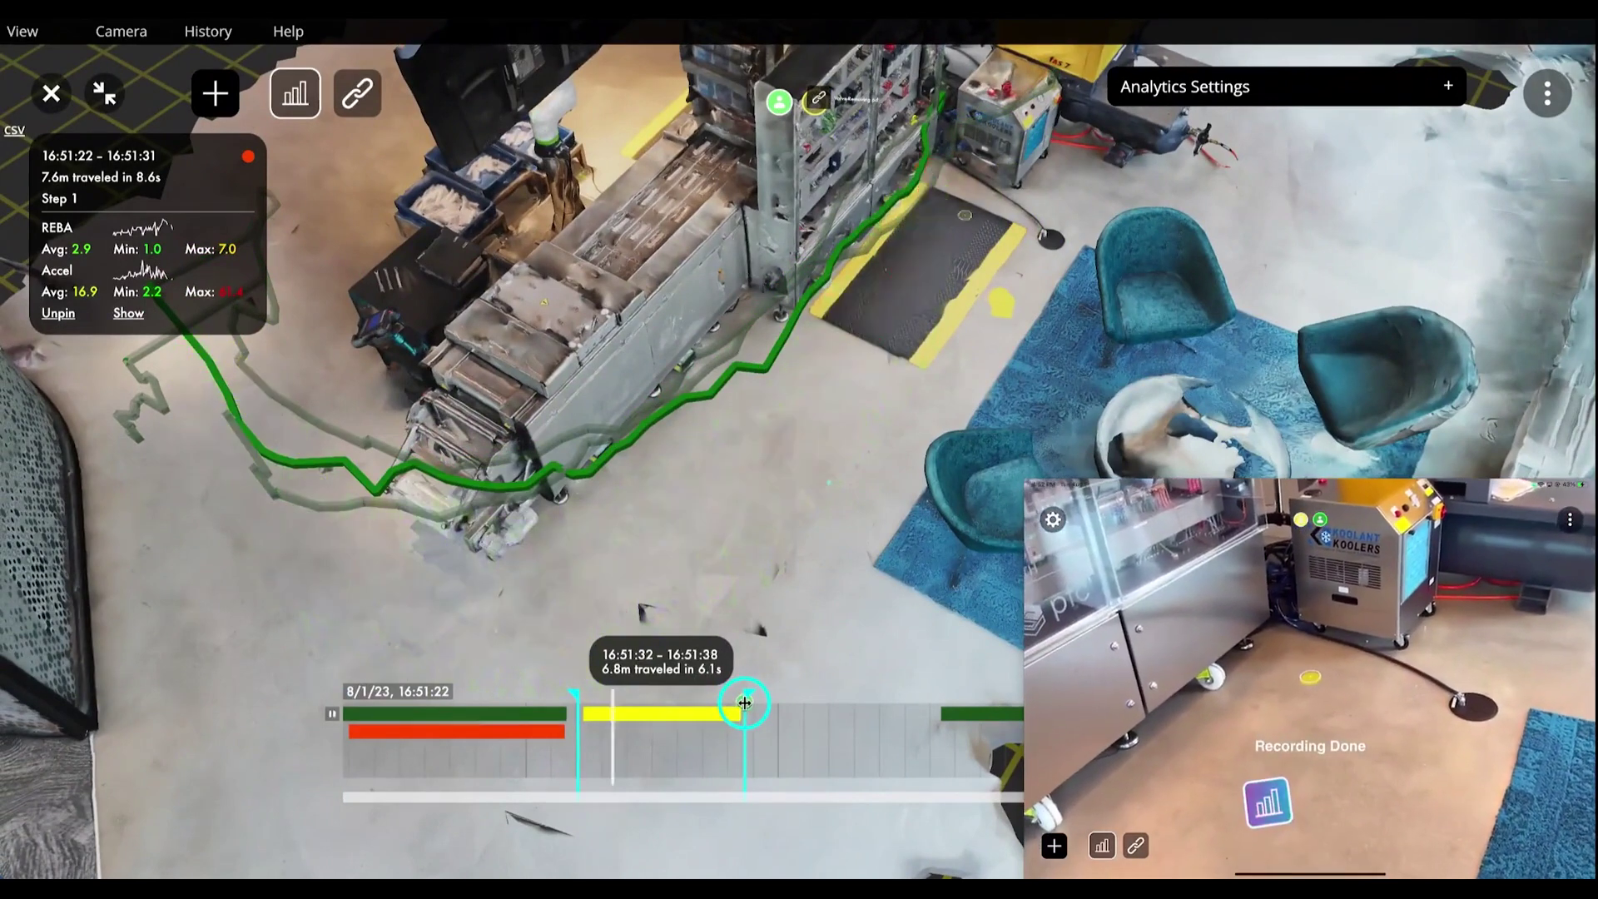
left_click(634, 656)
left_click(578, 665)
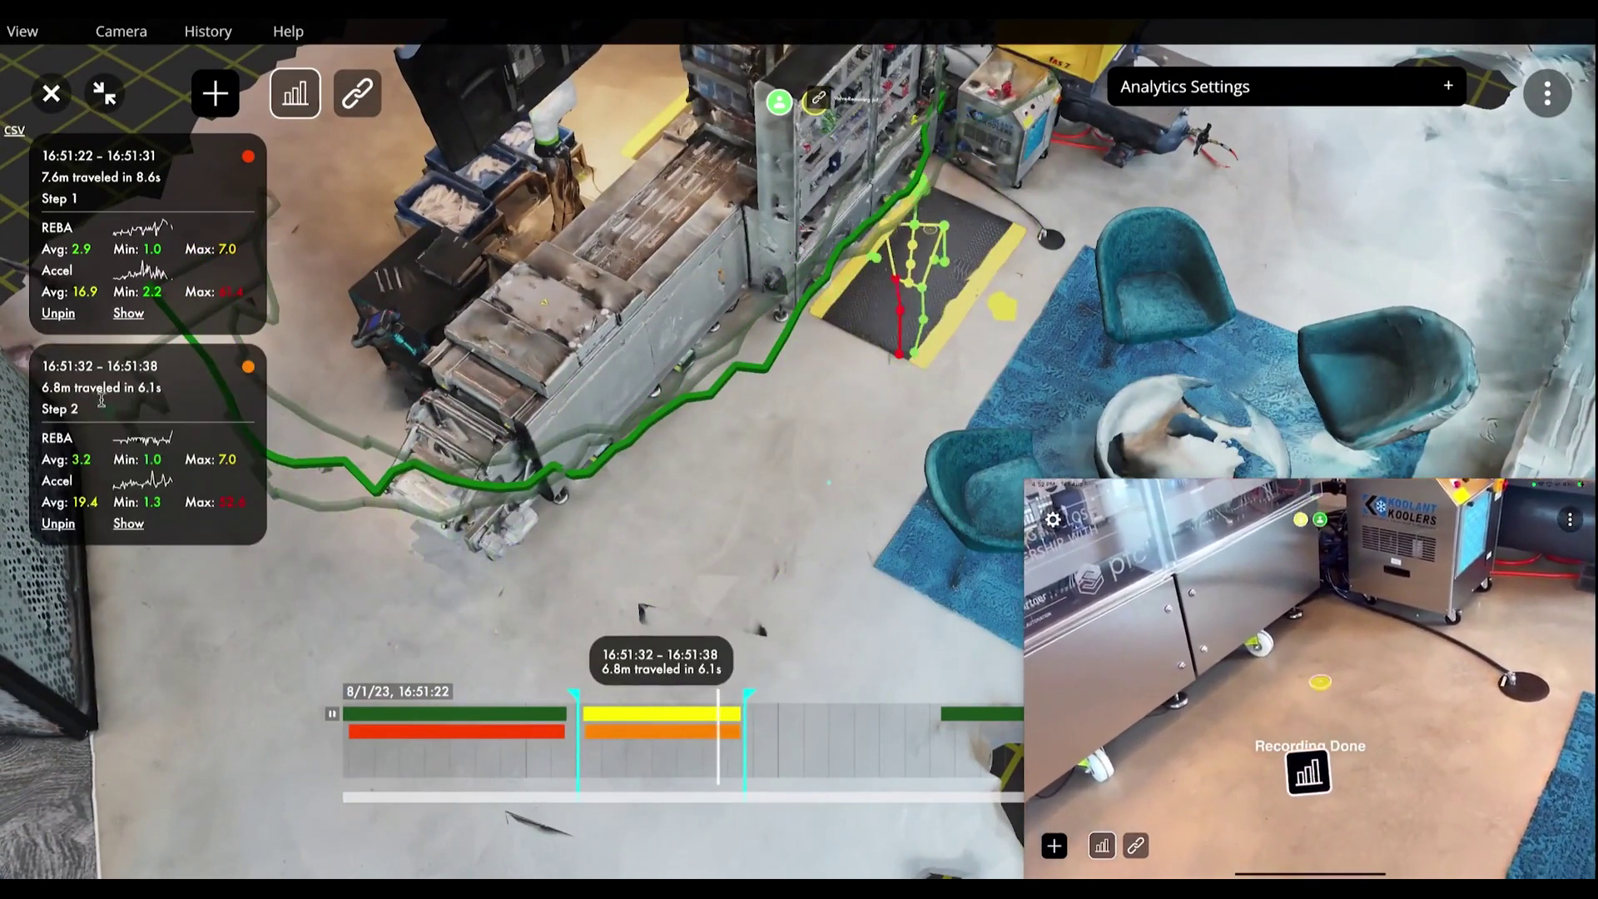
left_click(104, 92)
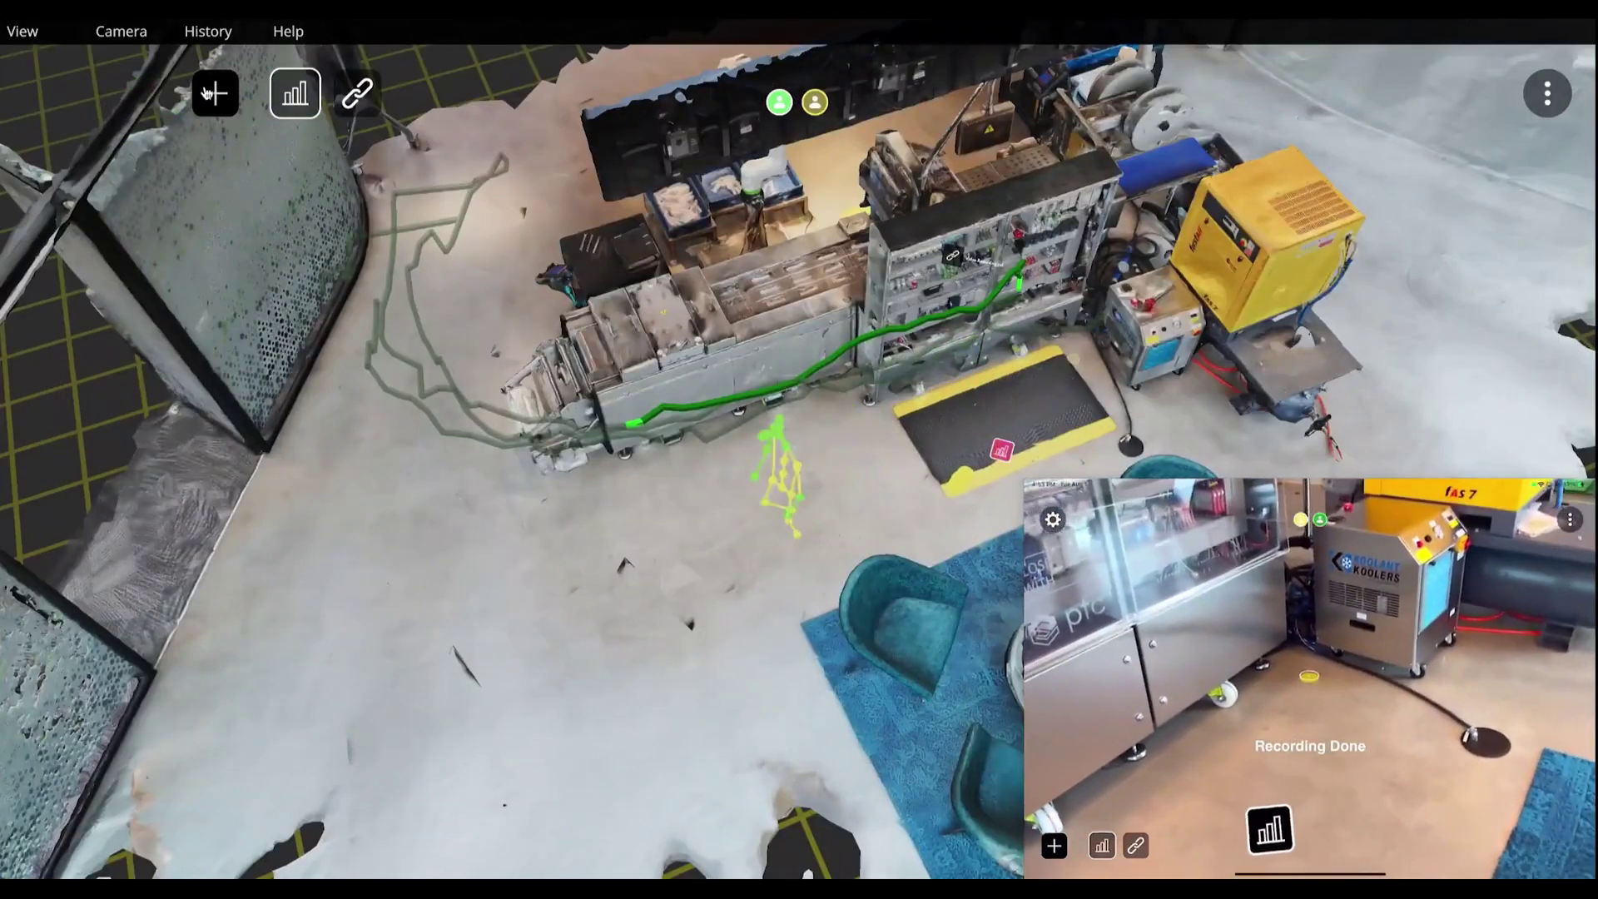
- Place a measuring tool on the floor and measure from the safety mat toward the machine's end and toward the compressor area
left_click(209, 92)
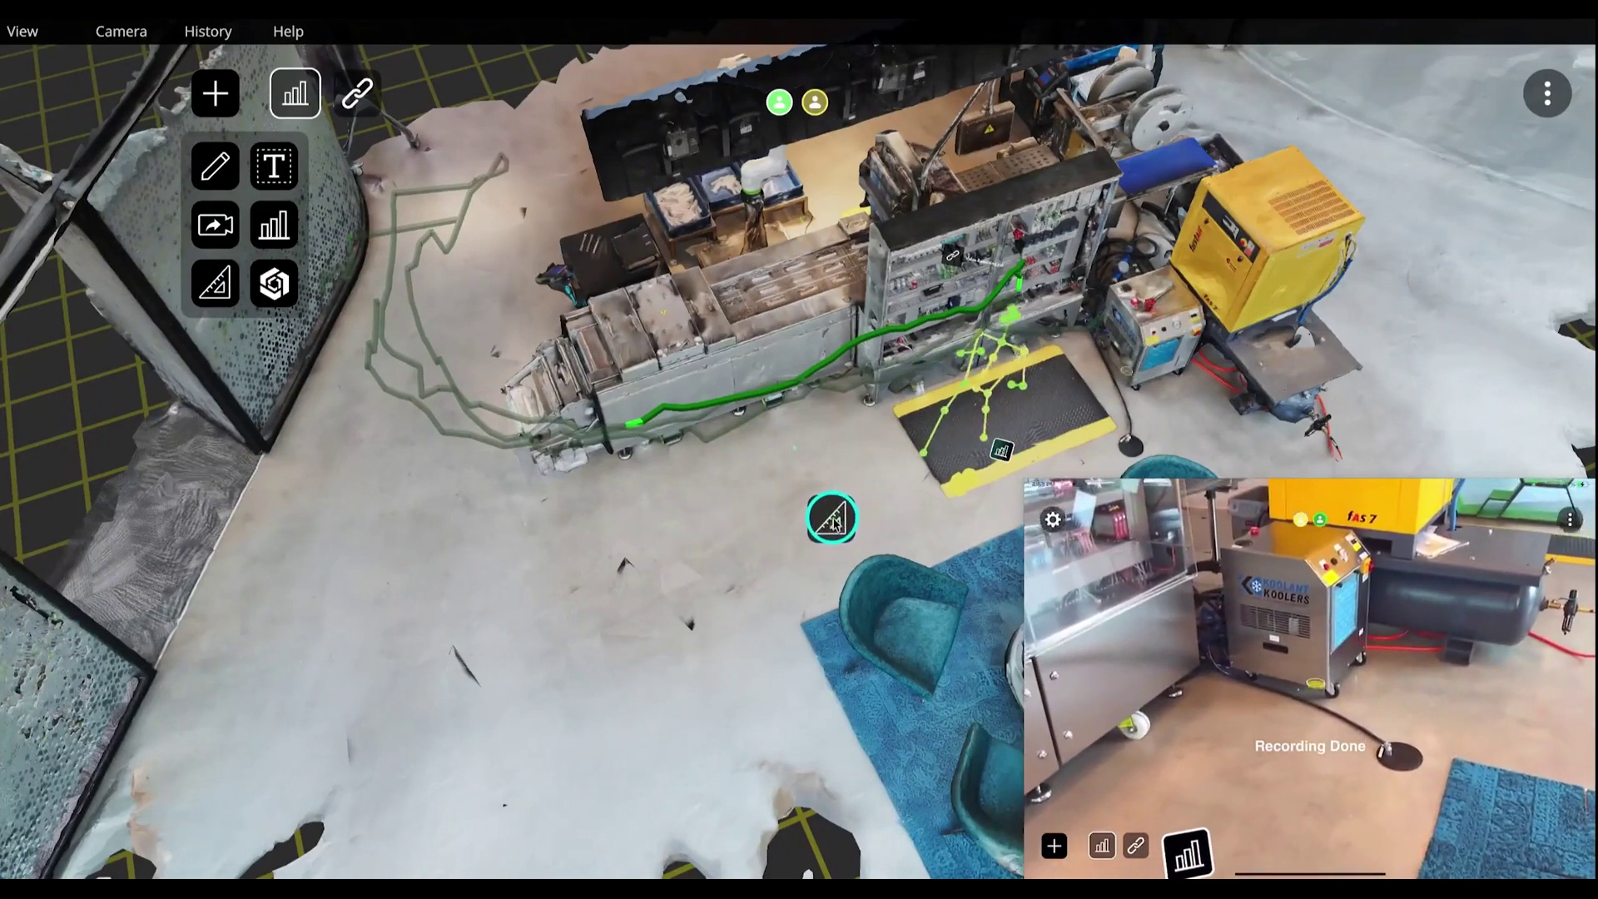
left_click(832, 520)
left_click(830, 530)
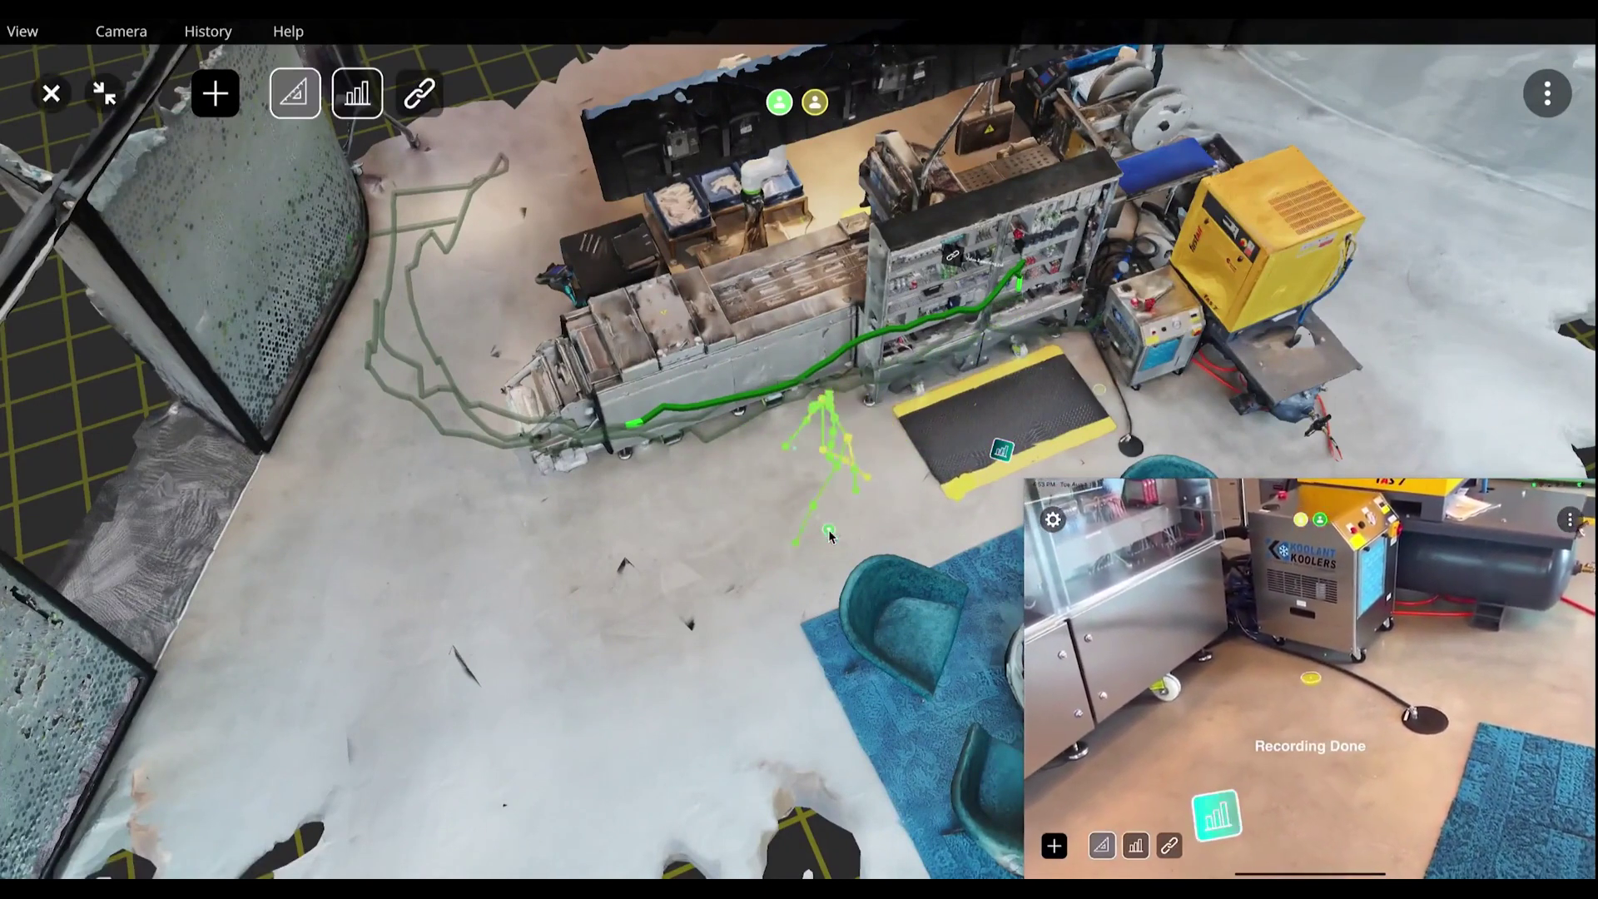
left_click(53, 264)
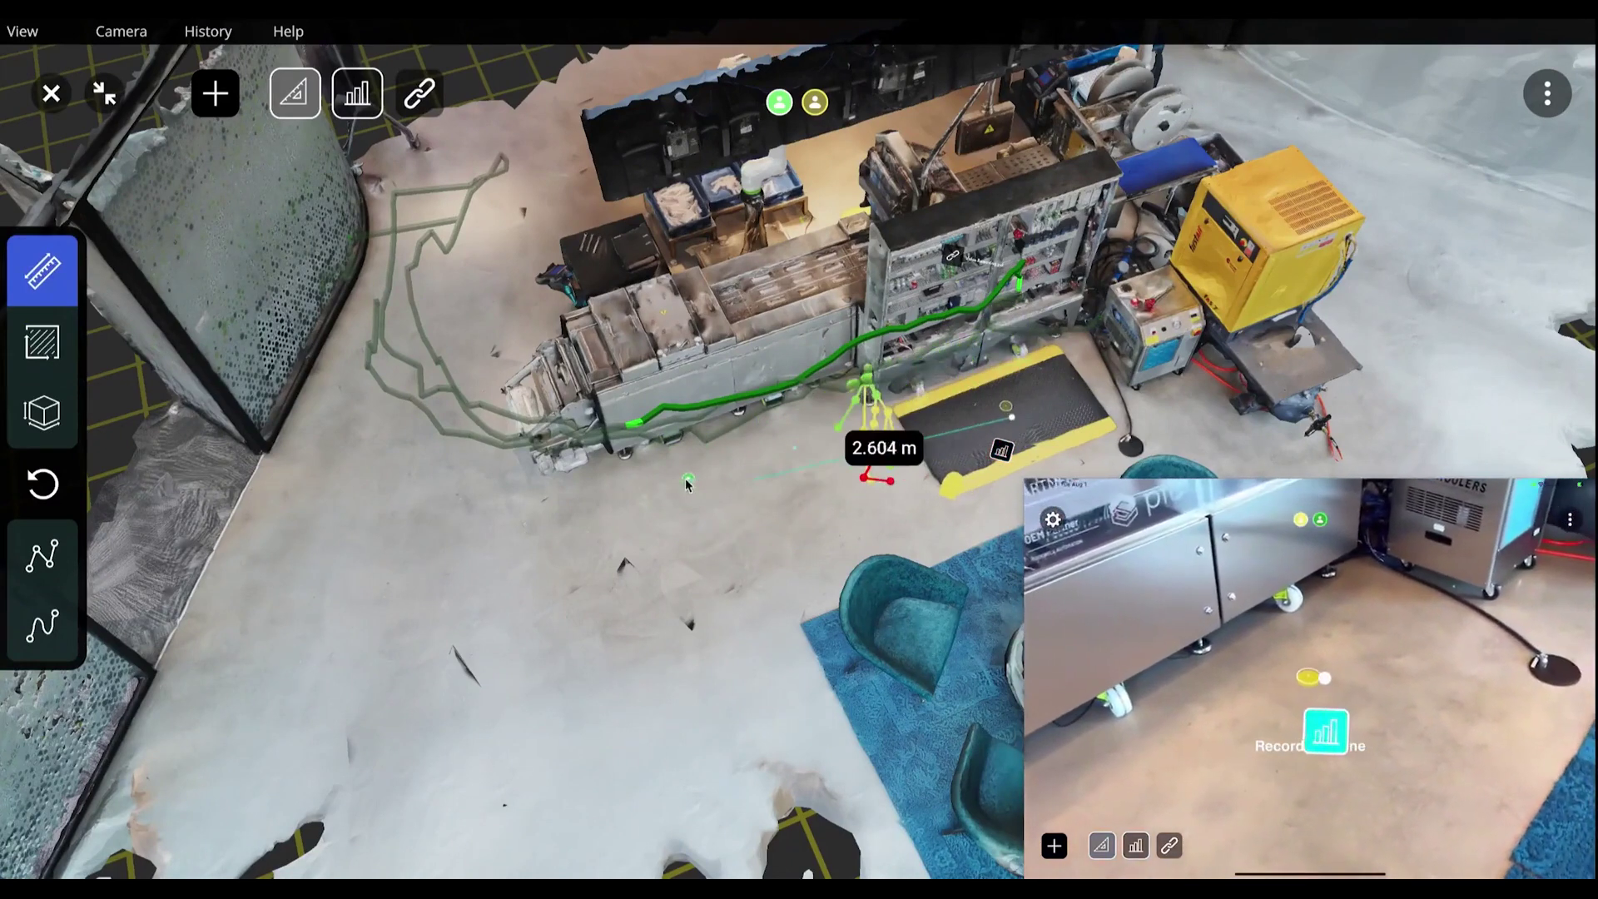
left_click(707, 501)
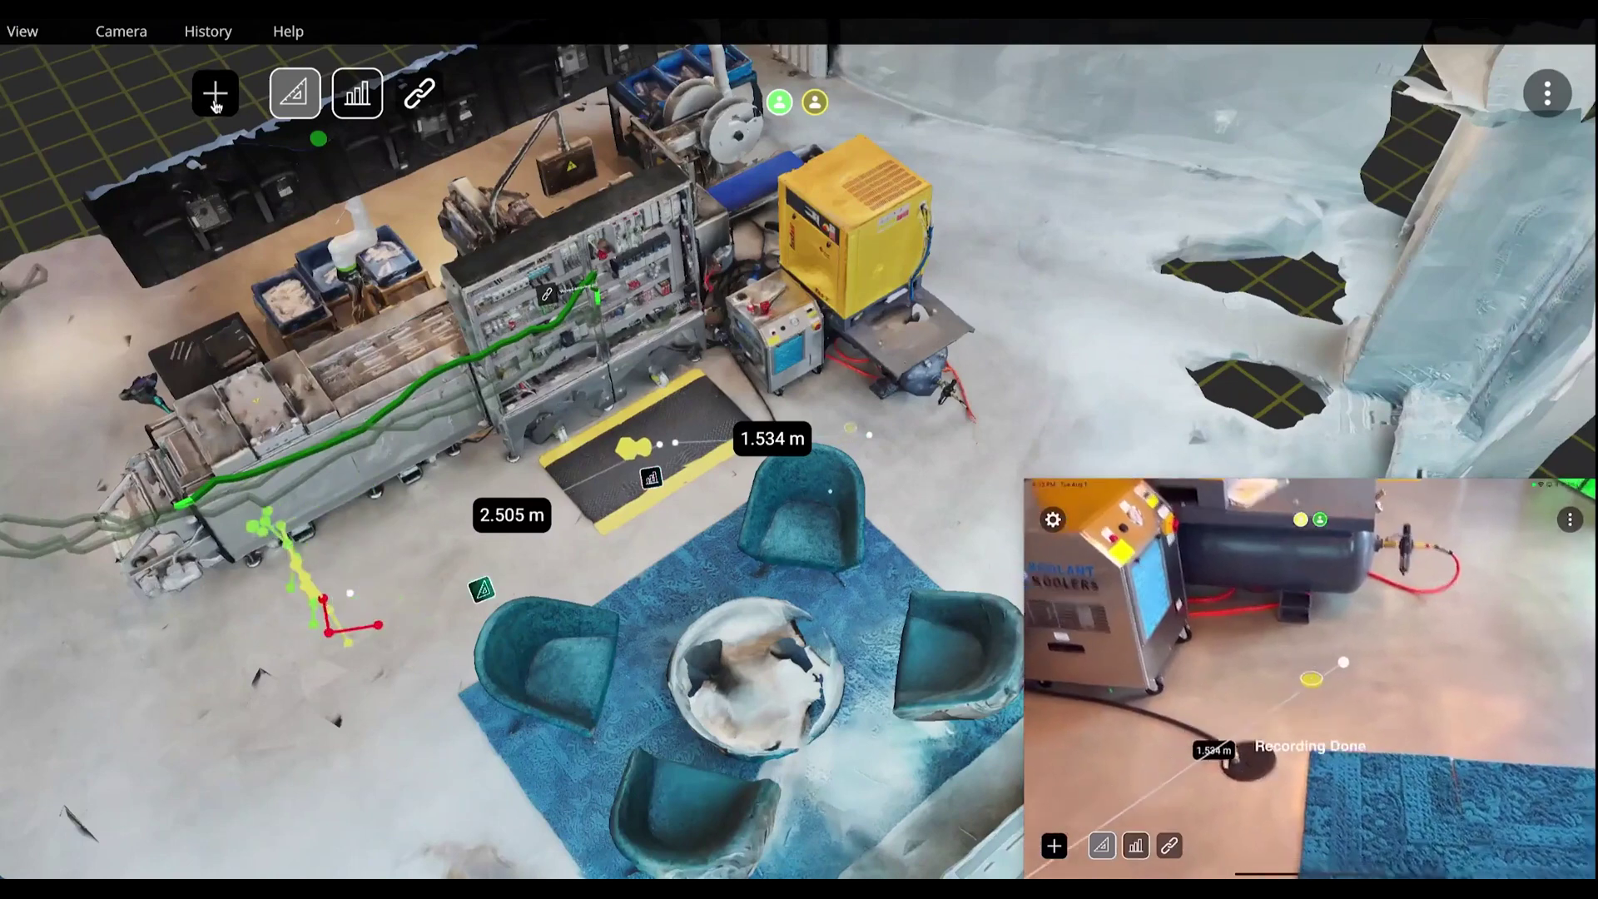
- Place a drawing tool on the yellow compressor and draw a magenta four-sided outline on the floor beside it
left_click(216, 99)
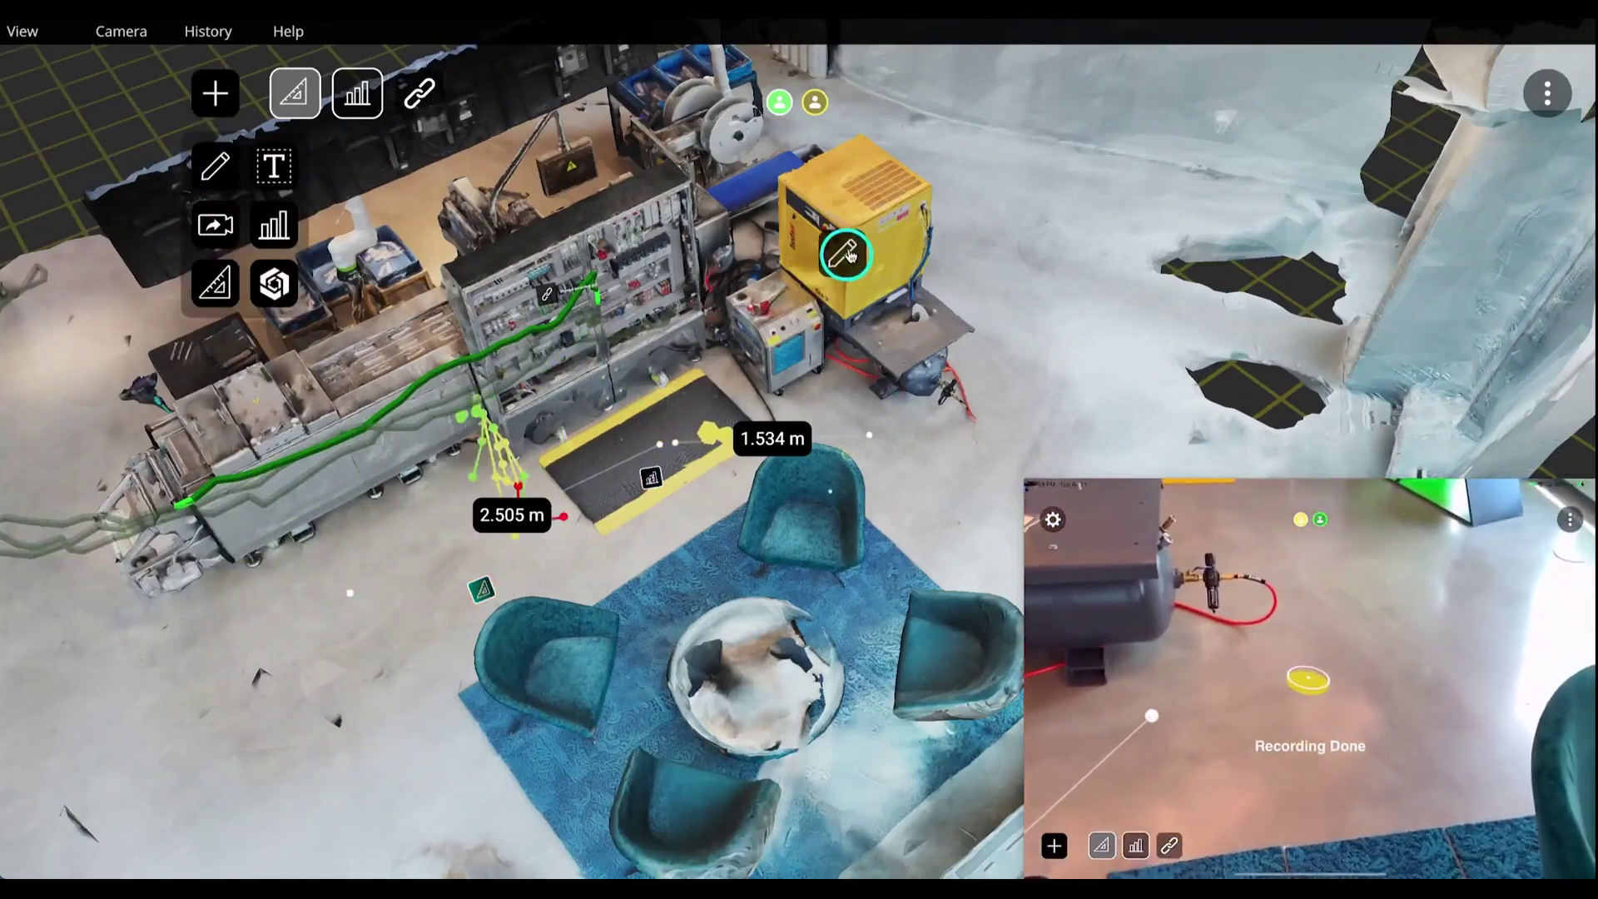
left_click(216, 168)
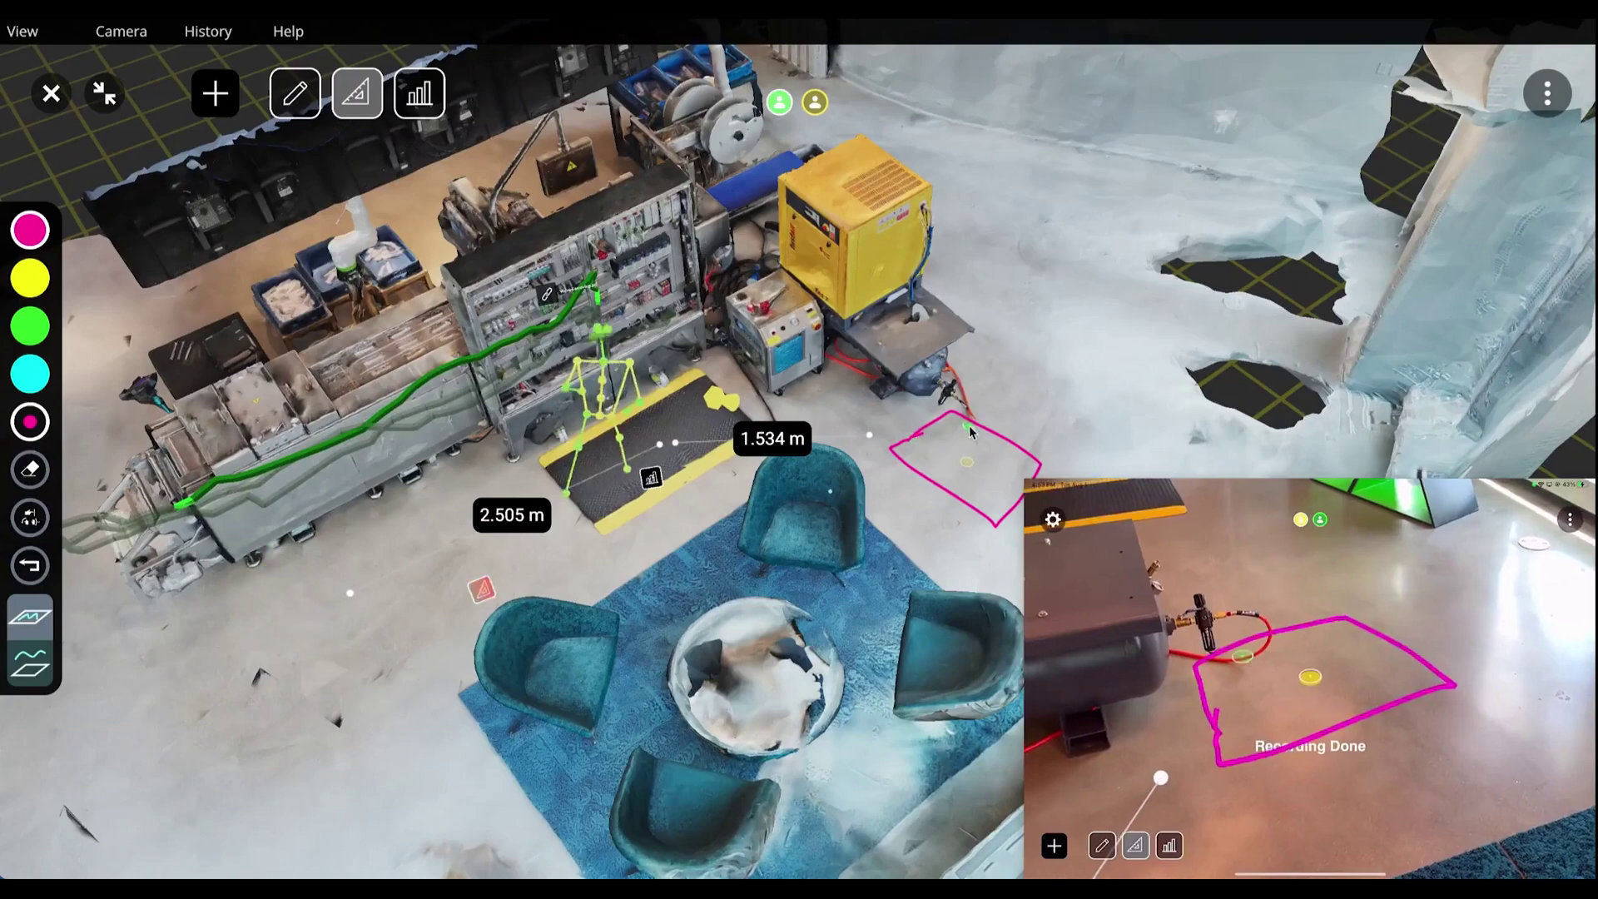
middle_click_drag(969, 432, 880, 467)
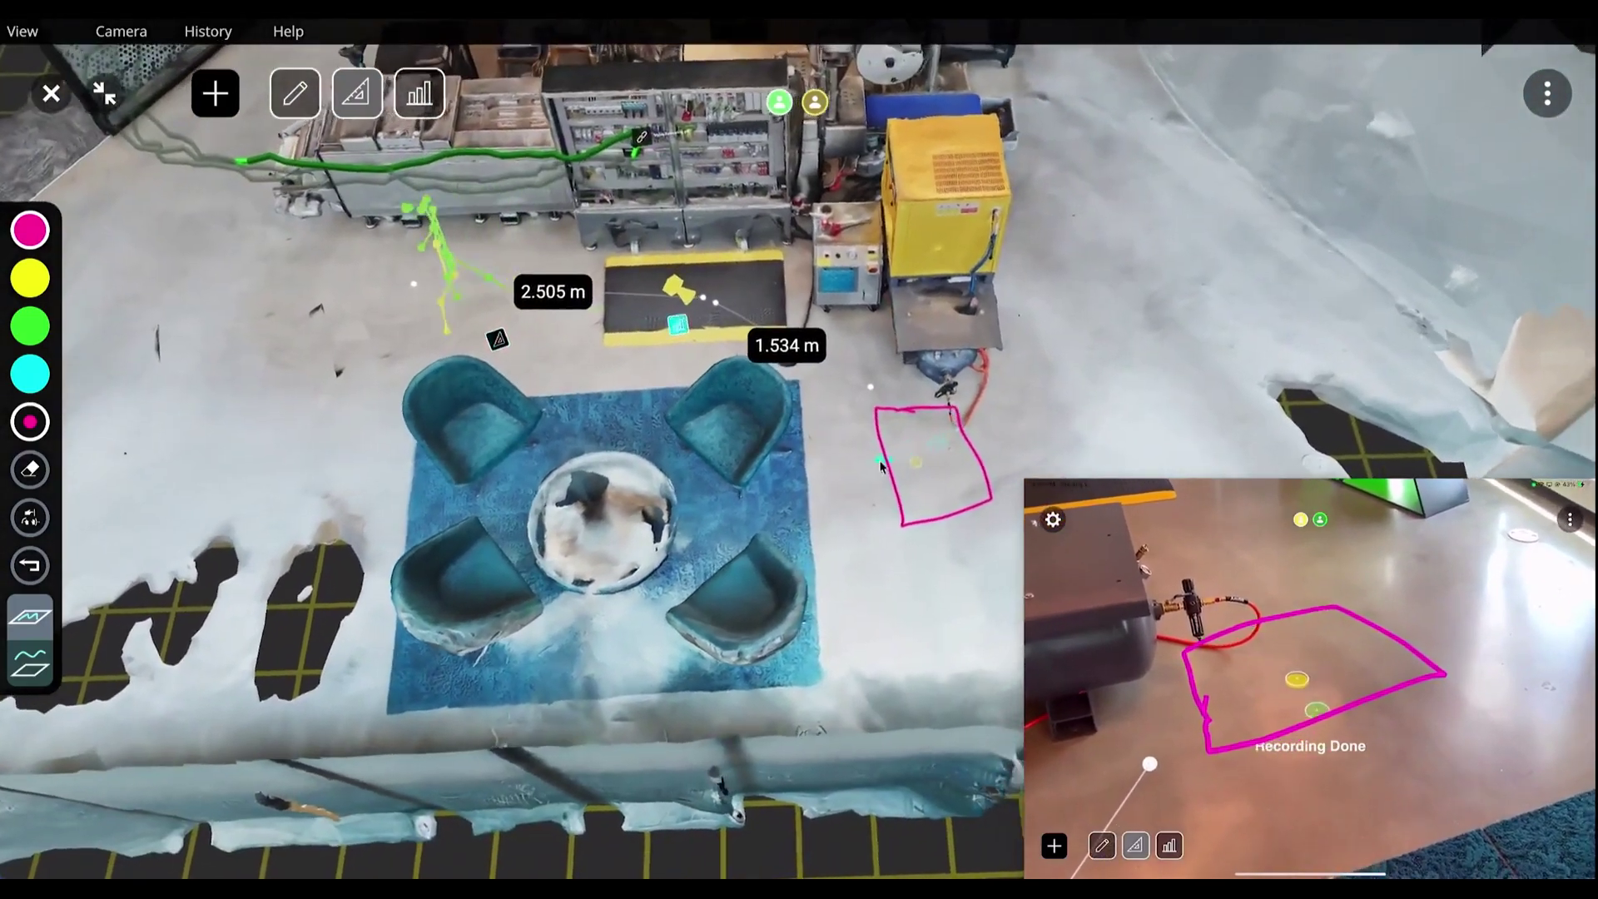
mouse_move(880, 466)
left_mouse_down()
mouse_move(729, 532)
mouse_move(698, 500)
left_mouse_up()
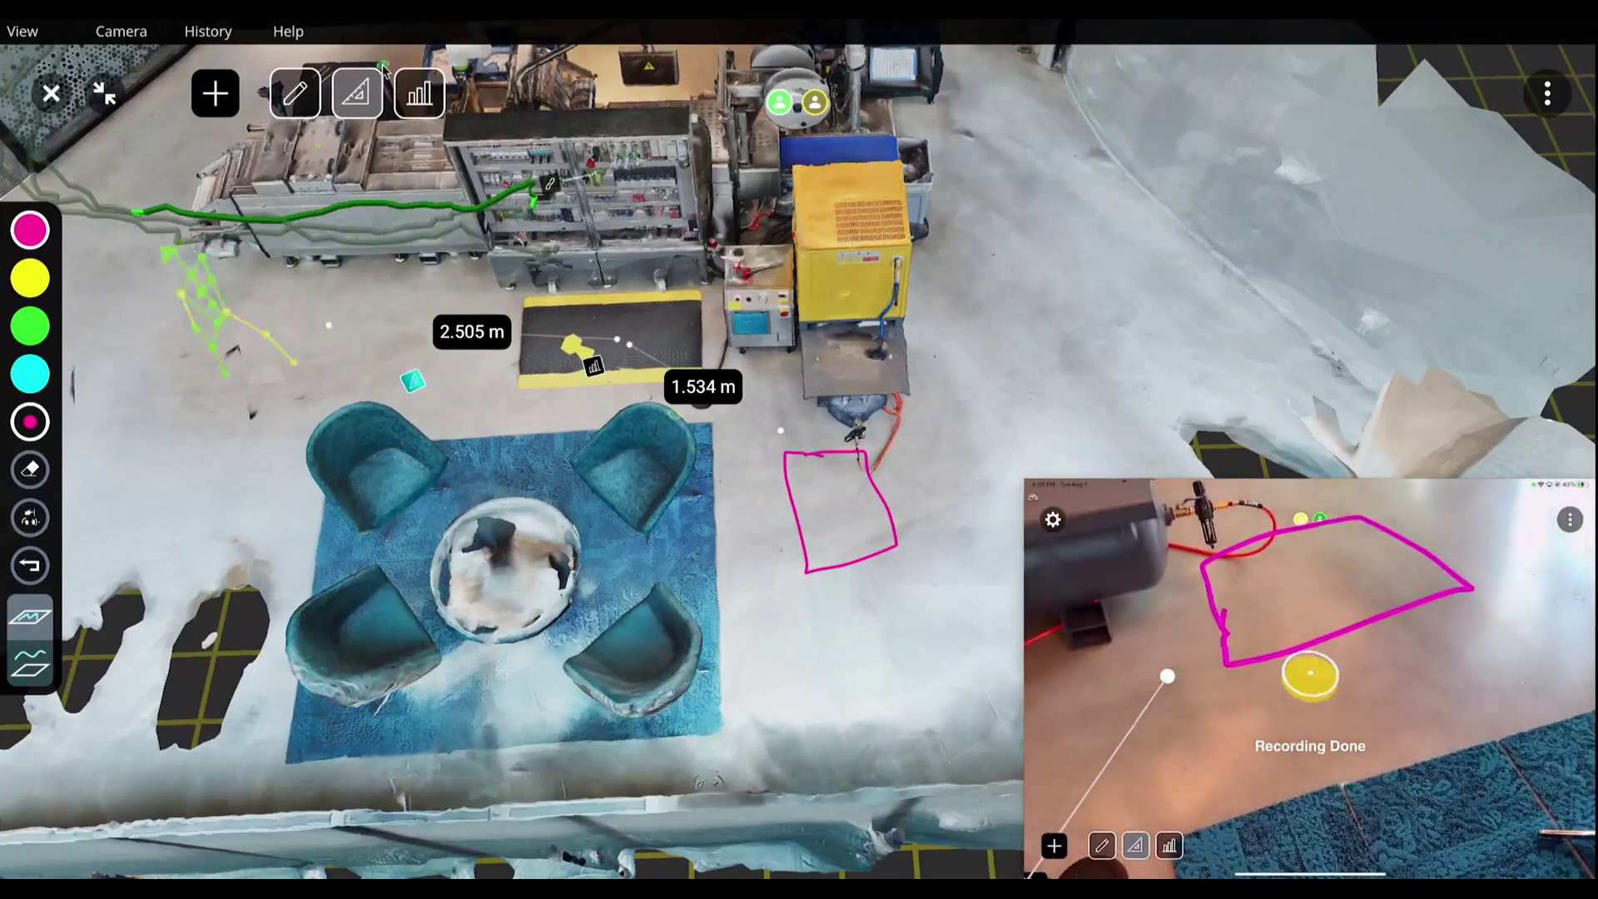
- Reopen the measuring tool and measure the side of the magenta outline that faces the chairs
left_click(353, 98)
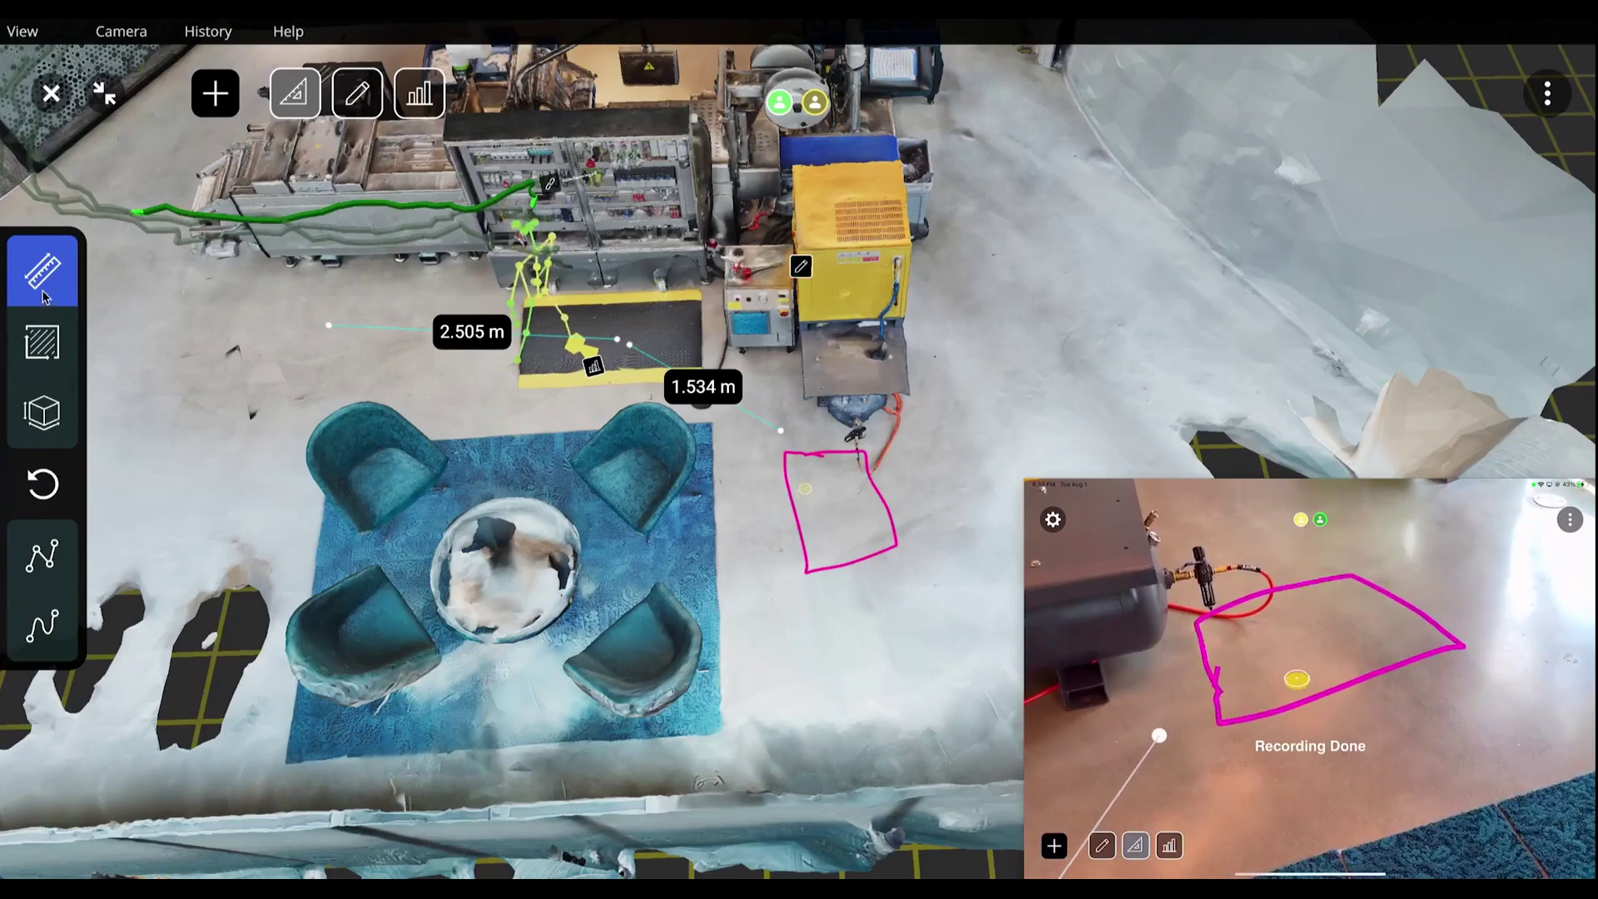
left_click(774, 470)
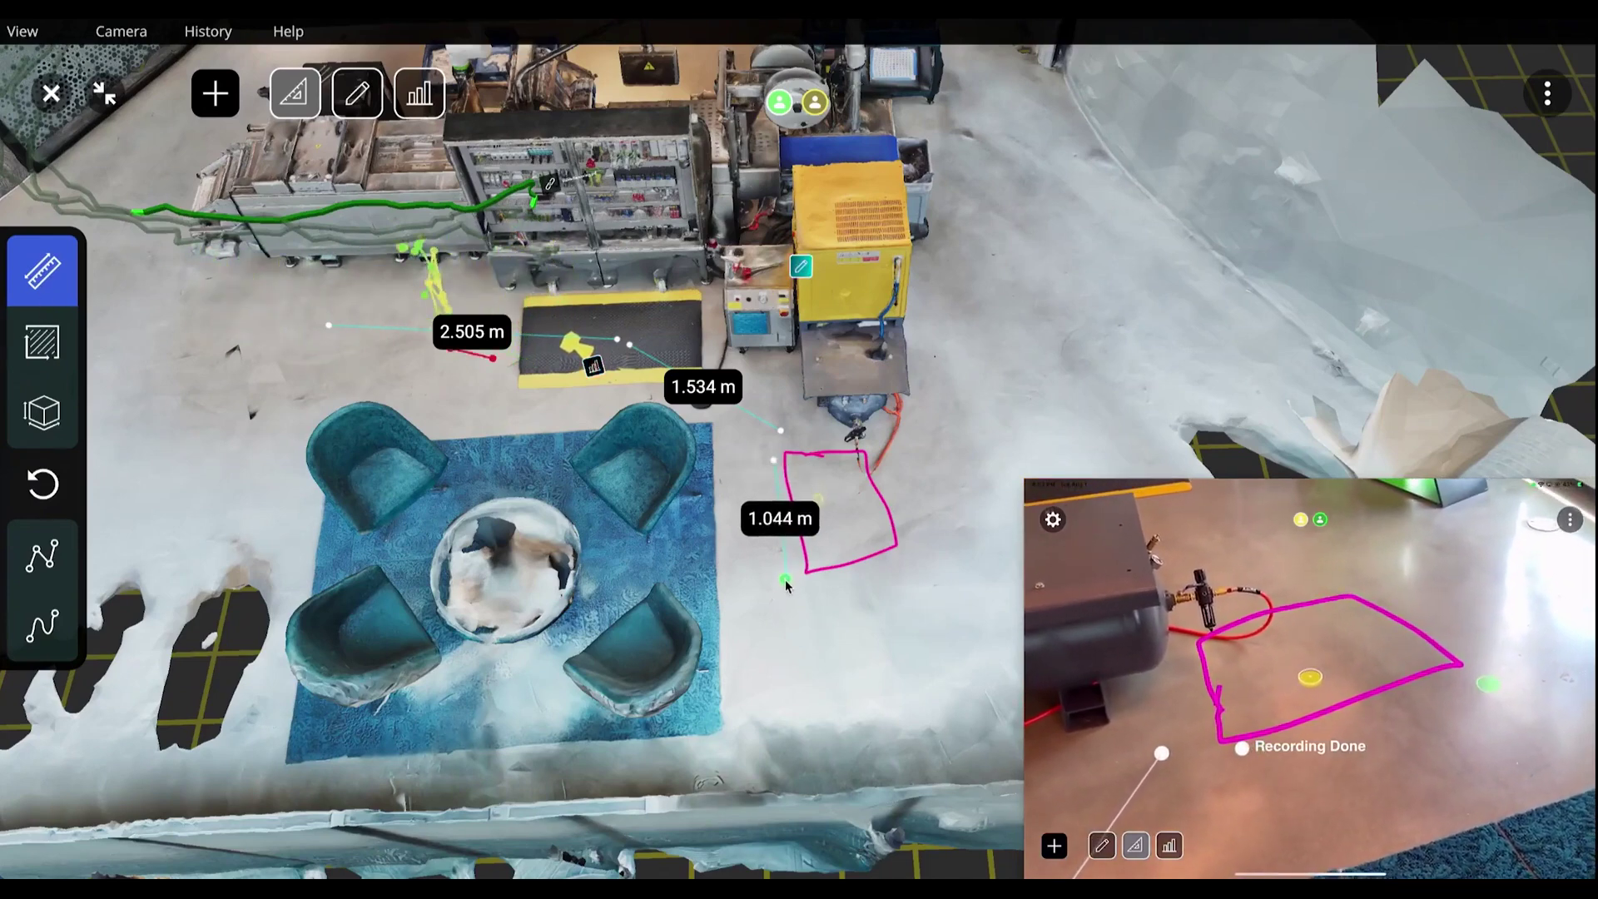
left_click(786, 581)
middle_click_drag(757, 588, 936, 574)
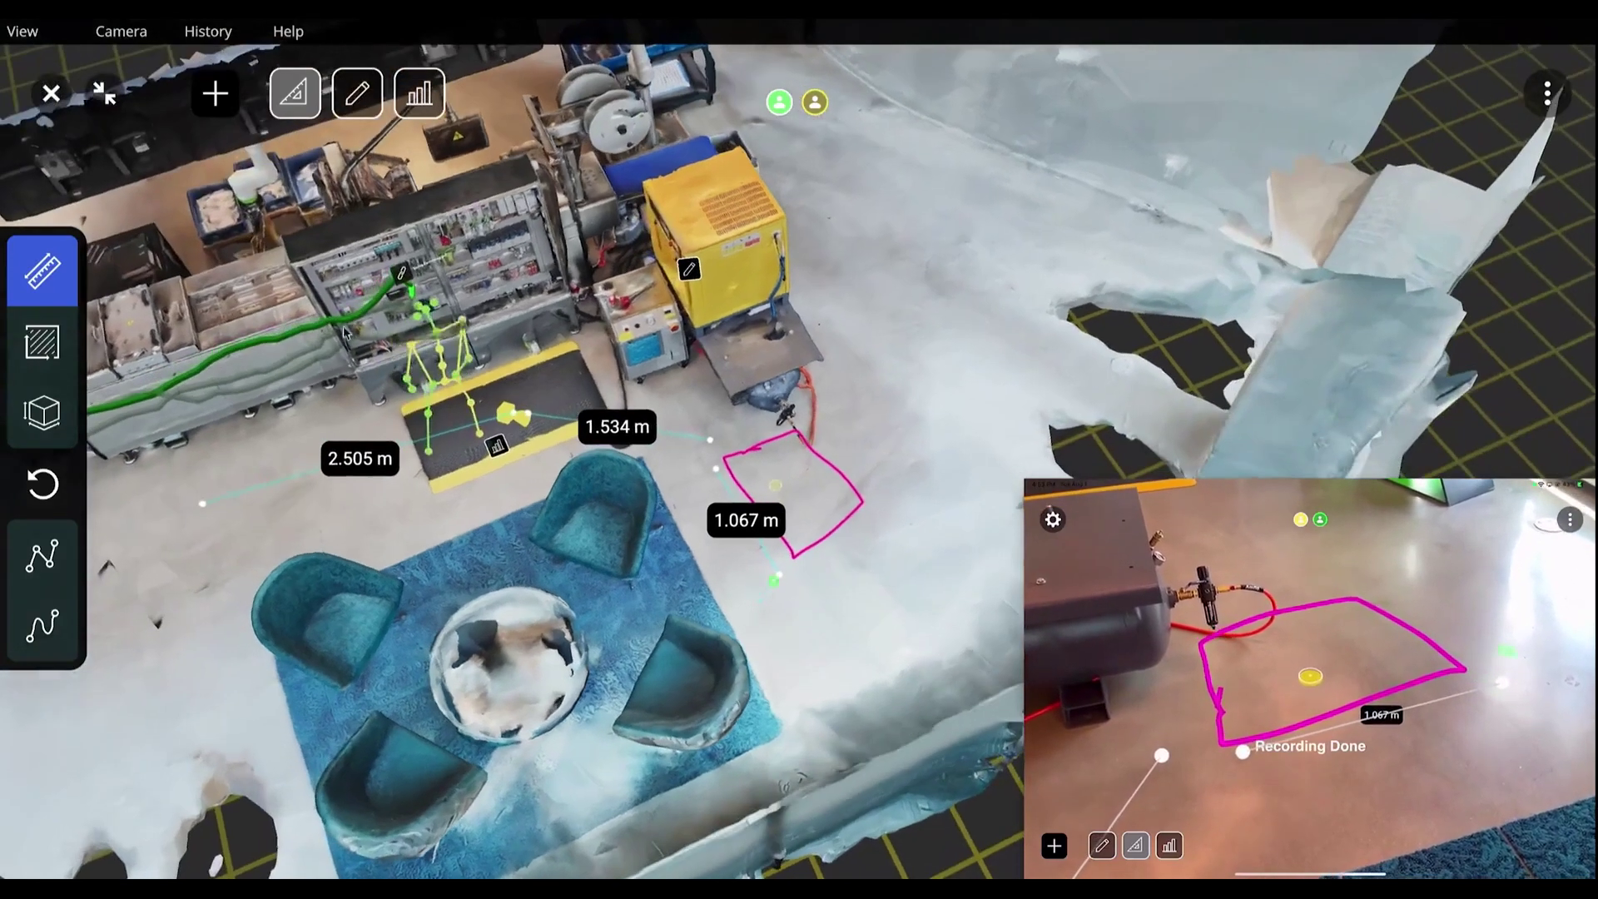
- Reopen the motion analytics and show the pinned segments for 16:51:46 and 16:51:46 – 16:51:49
left_click(375, 109)
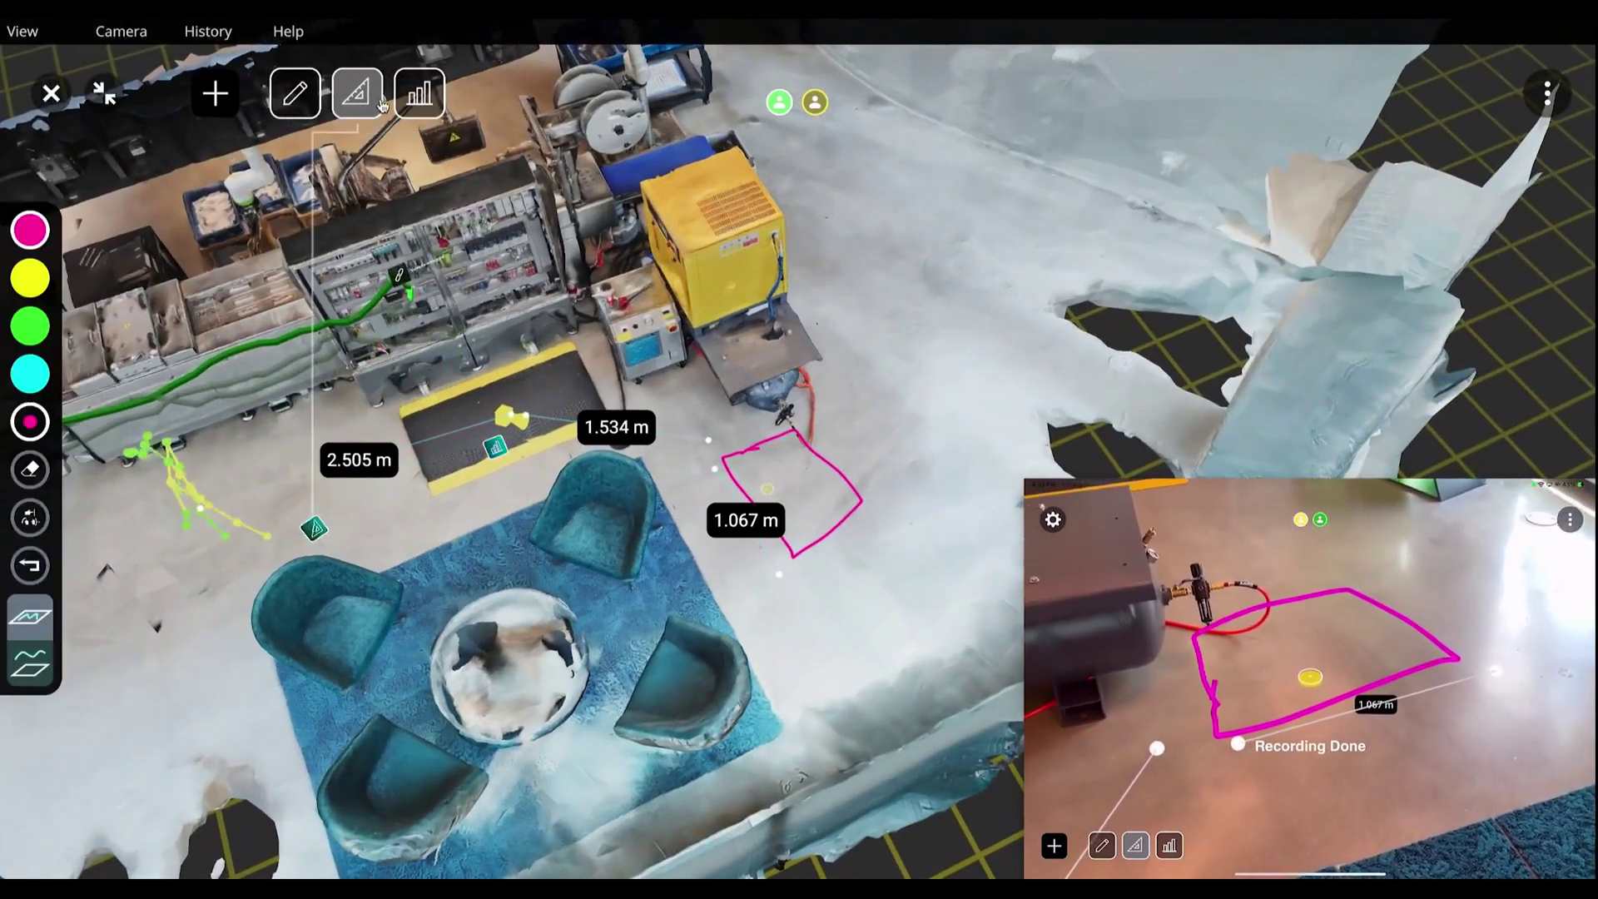
left_click(421, 96)
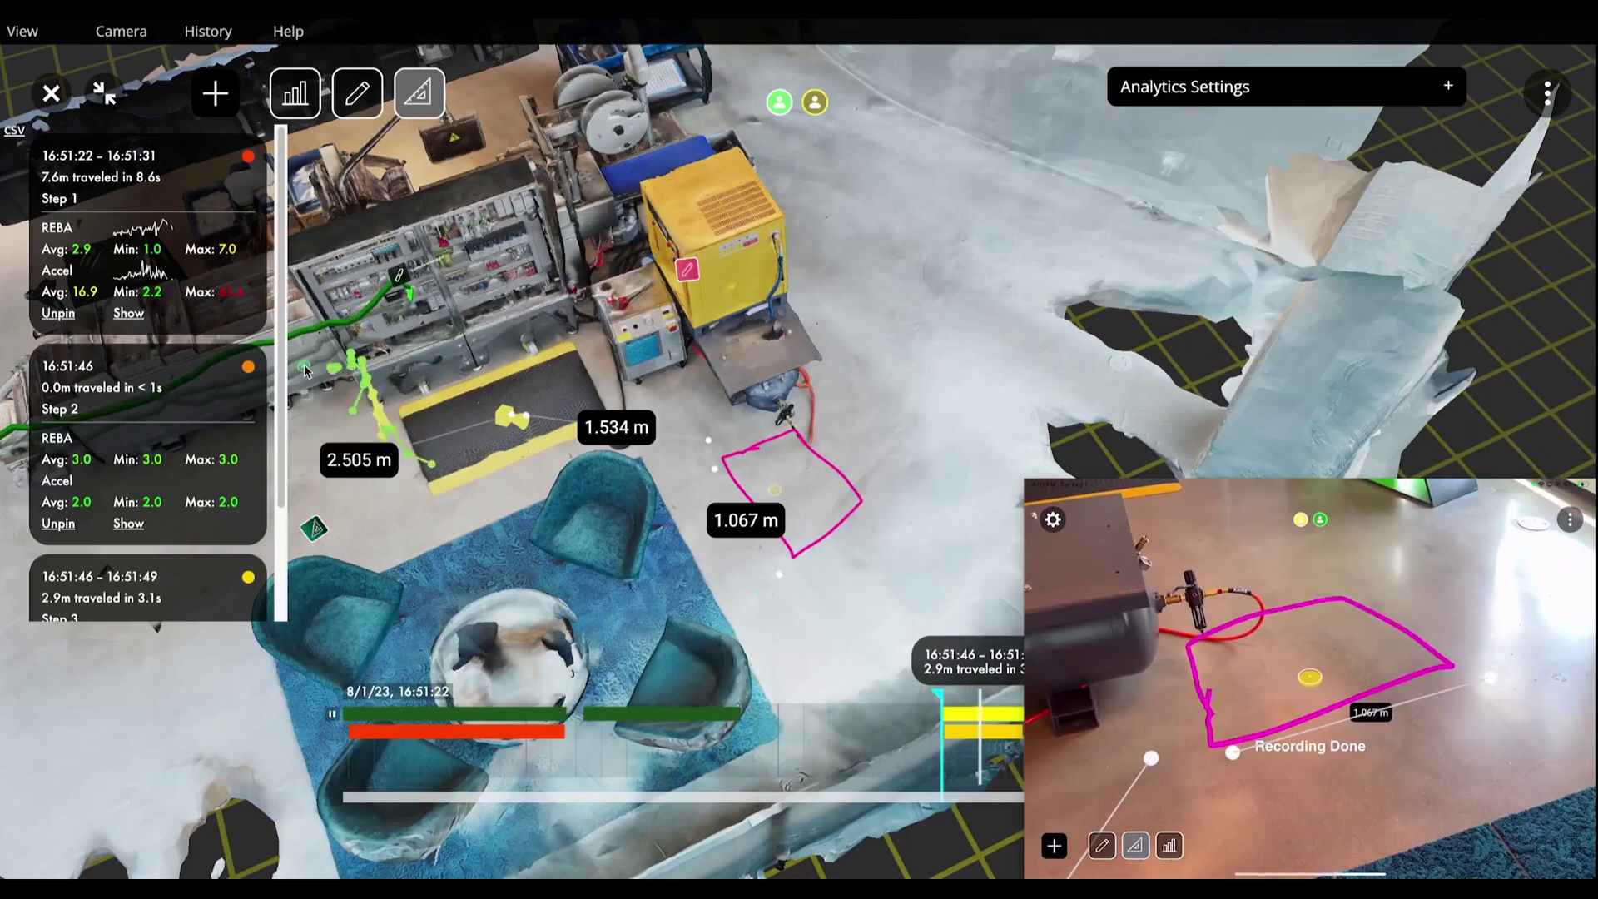
scroll(212, 394, "down", 2)
left_click(128, 381)
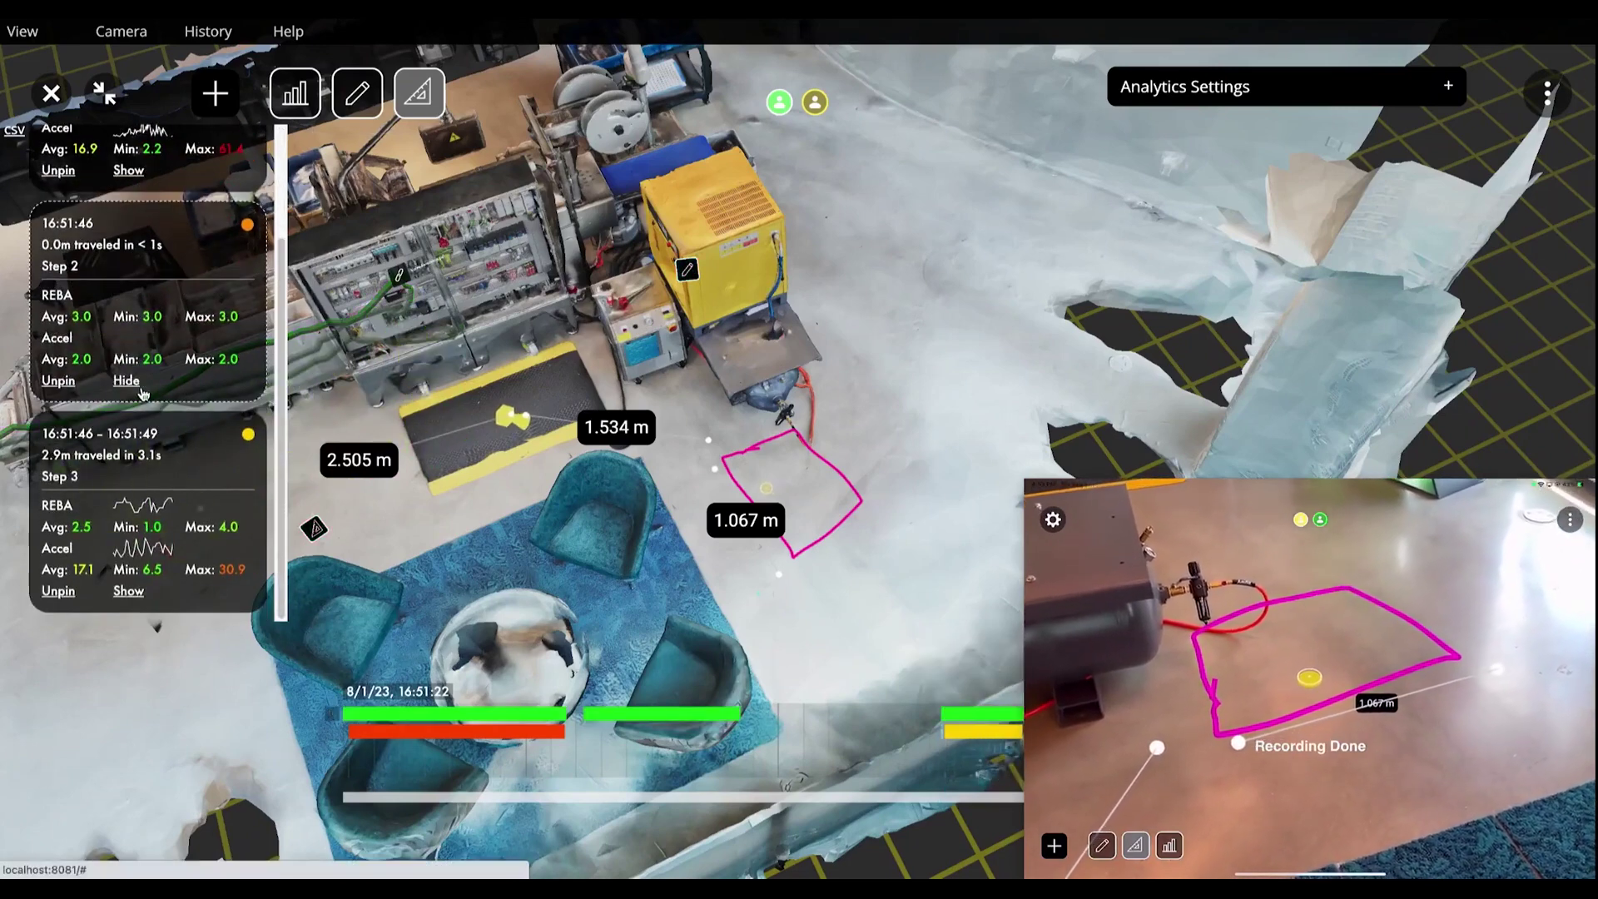
left_click(130, 595)
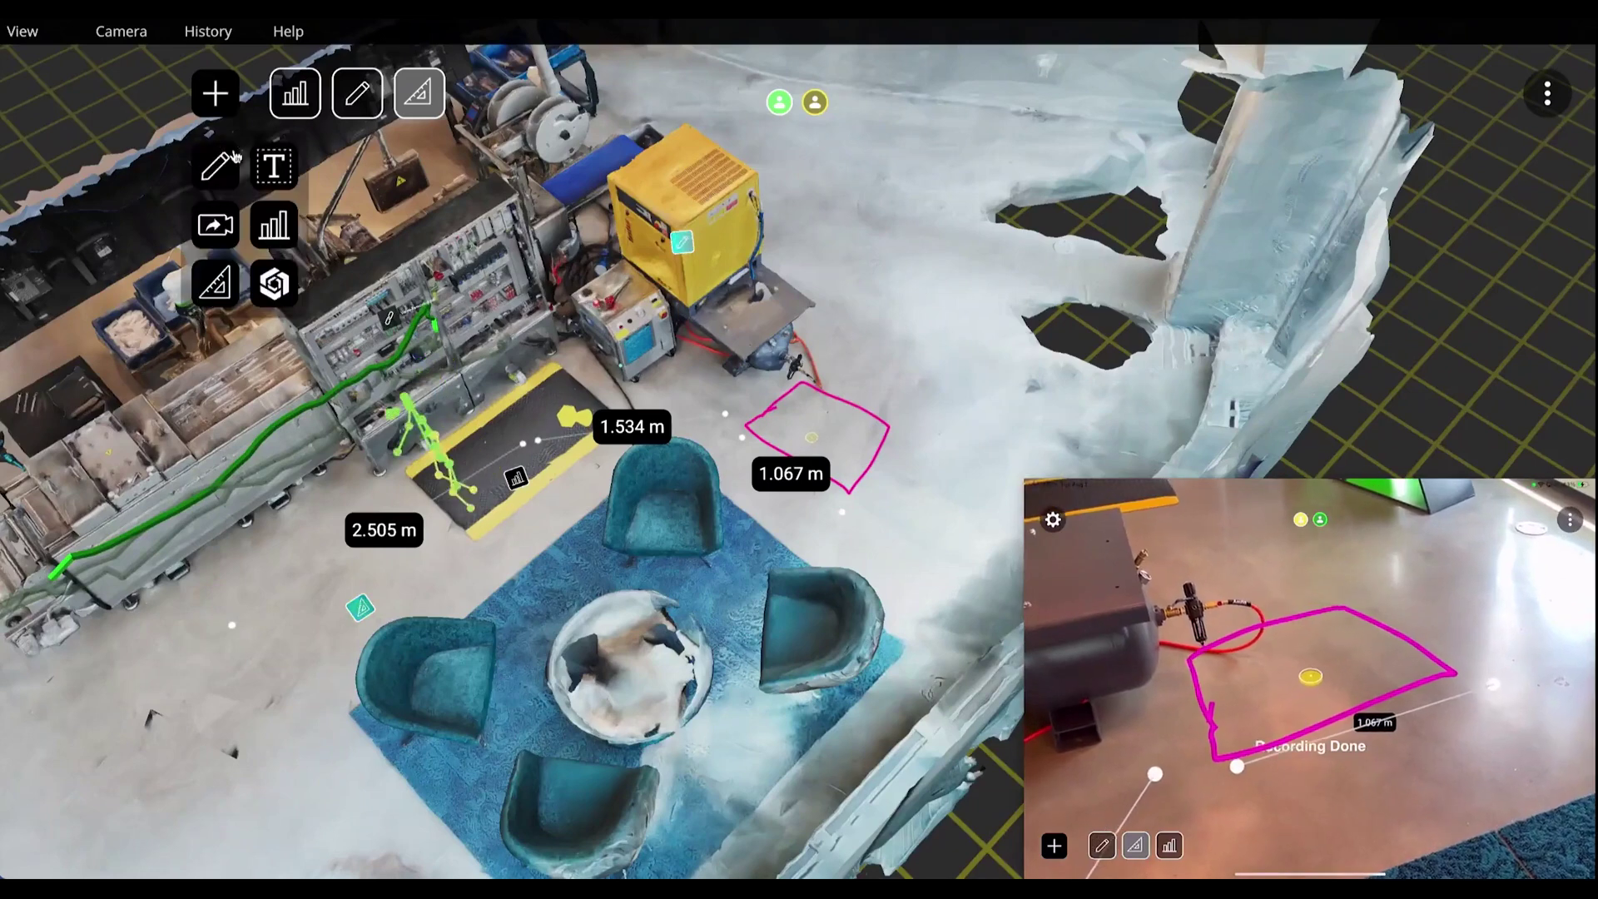
- Place the Onshape tool inside the magenta floor outline and sign in to the Onshape account
left_click_drag(284, 288, 816, 434)
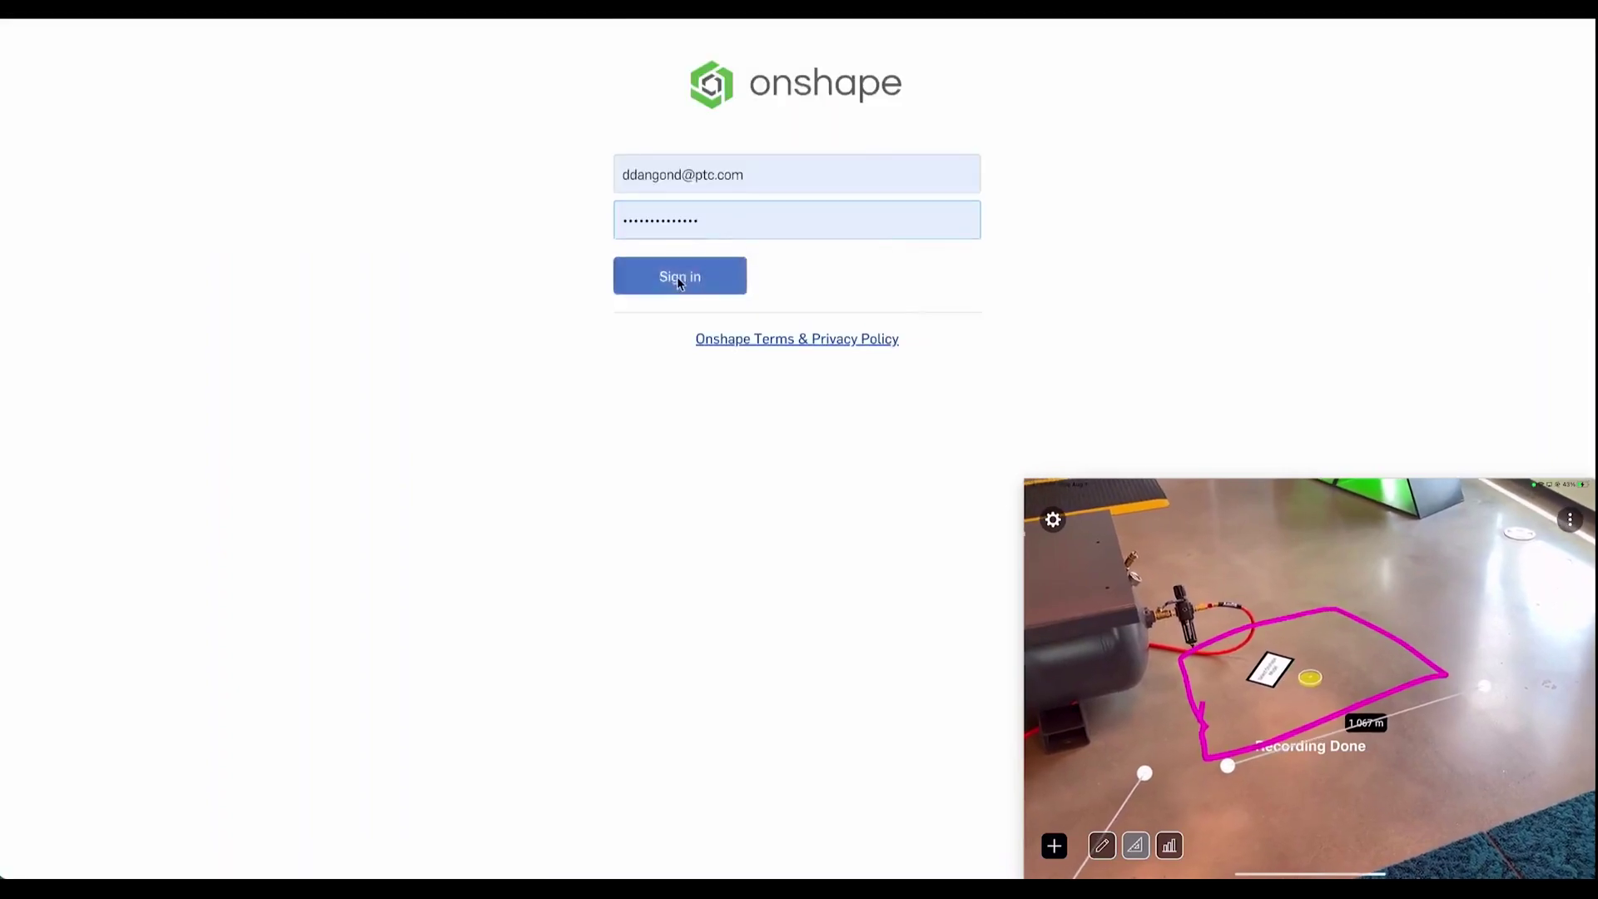
left_click(677, 276)
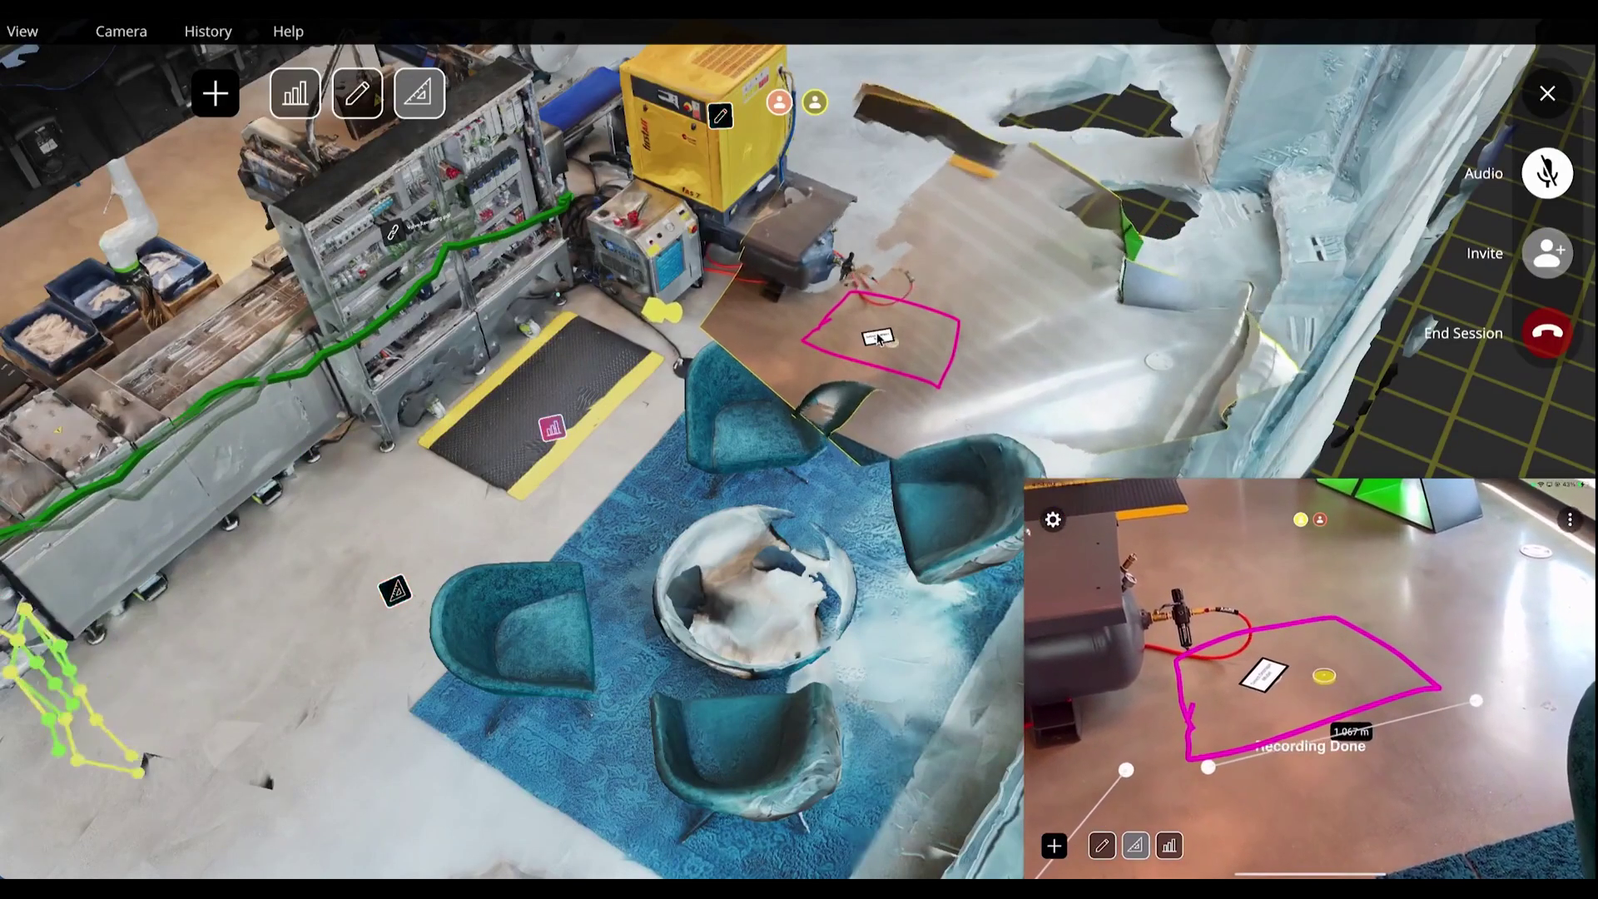
- Load the table 1200 assembly from the Assembly Line document and move the table over the magenta floor outline
left_click(879, 338)
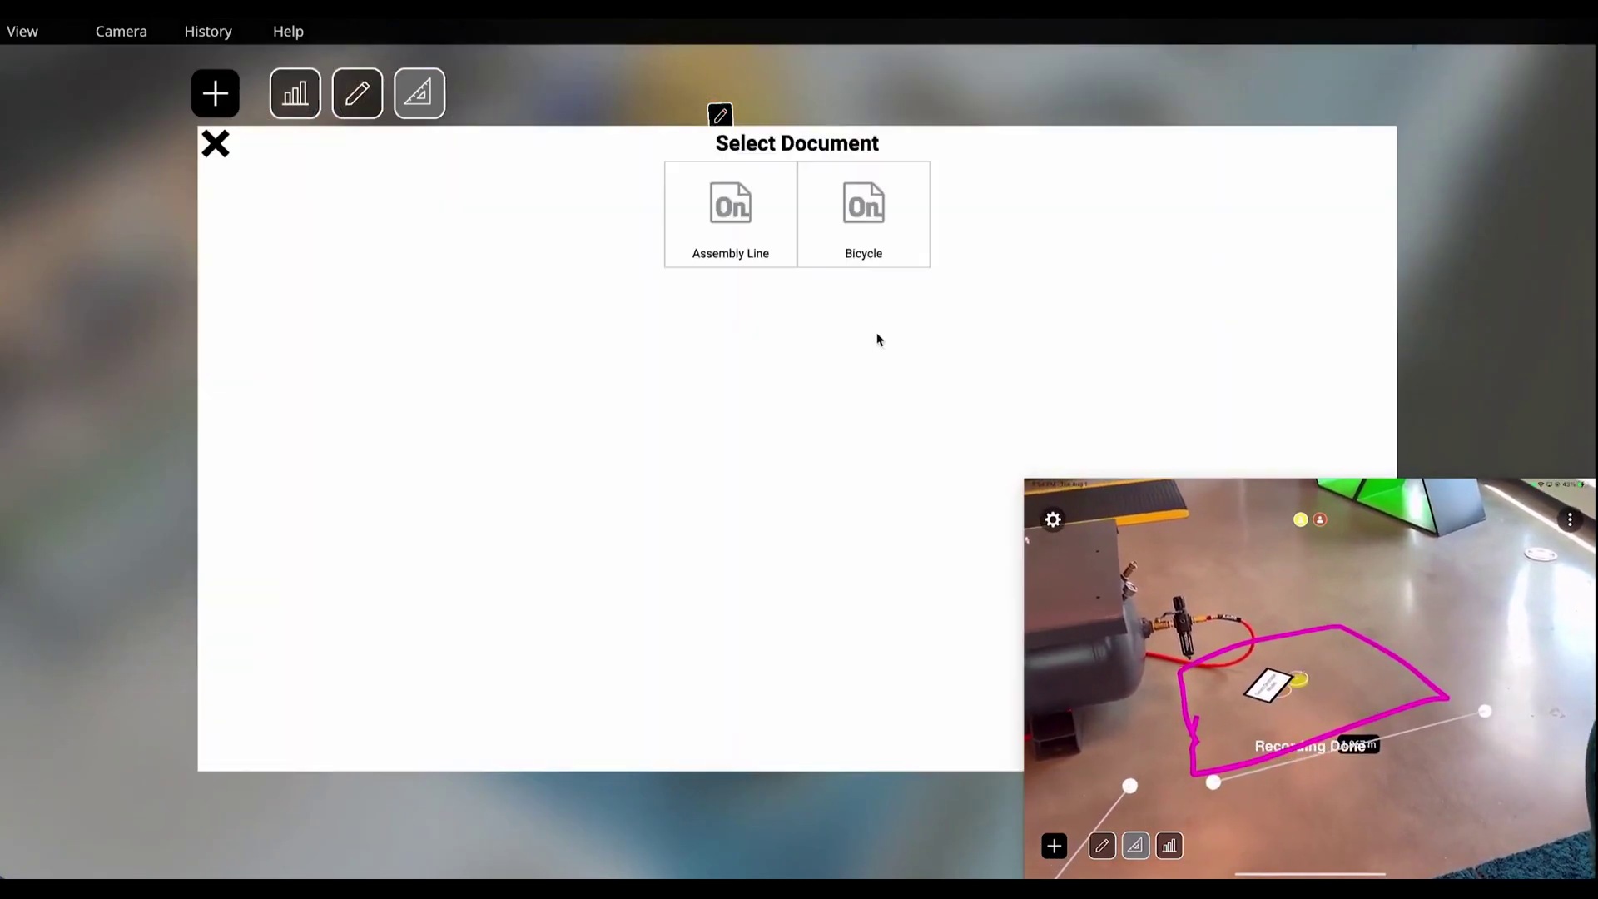
left_click(736, 254)
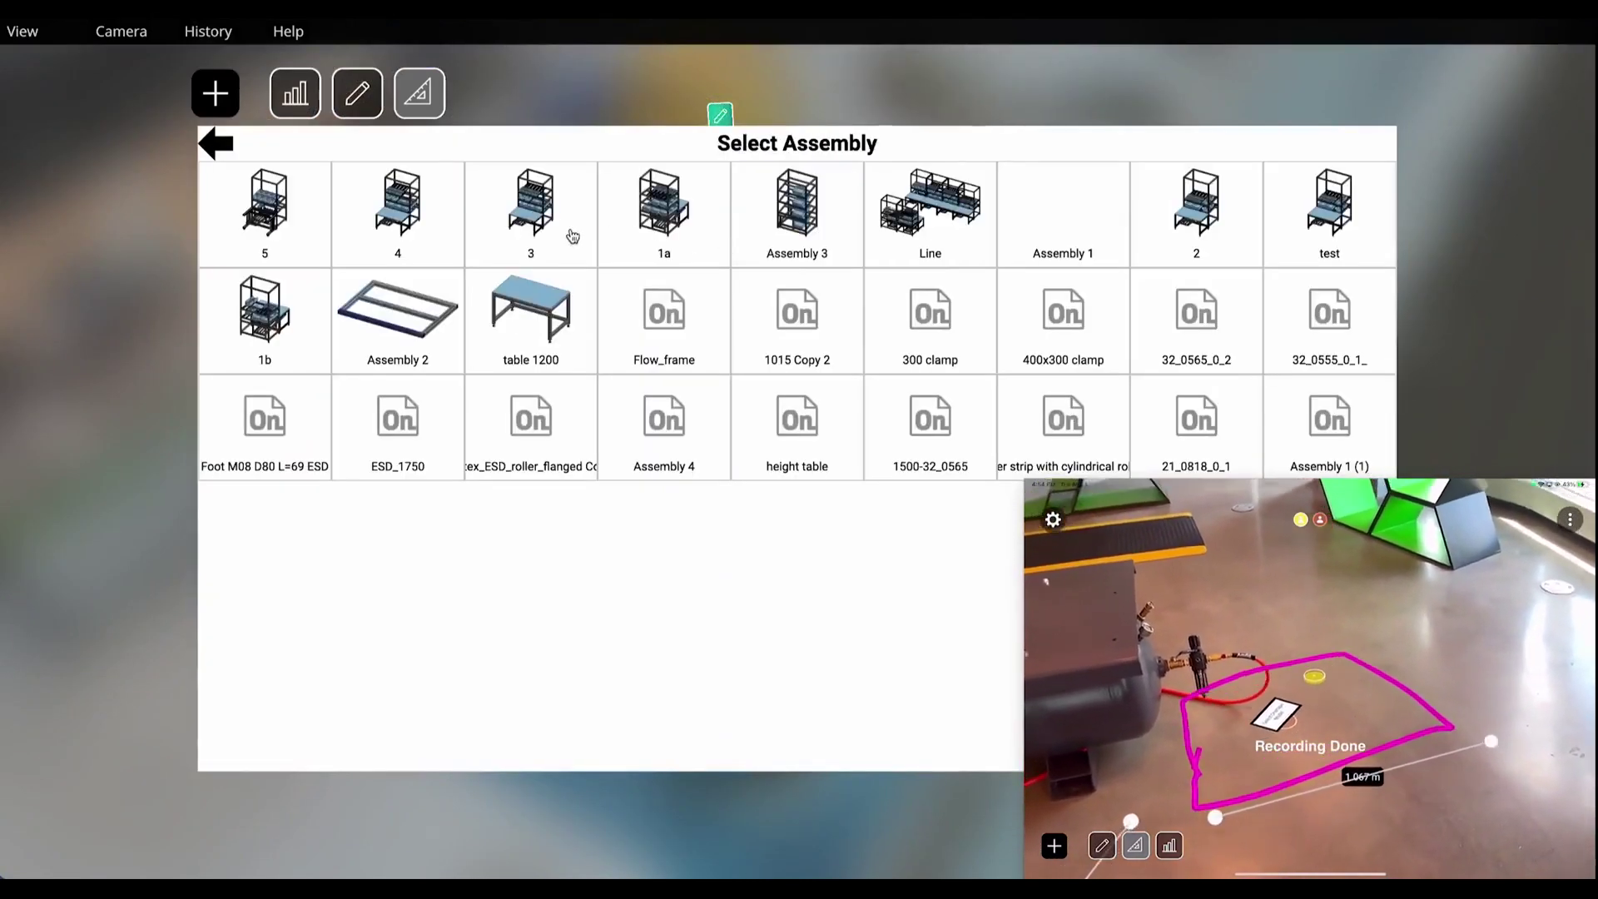
left_click(558, 308)
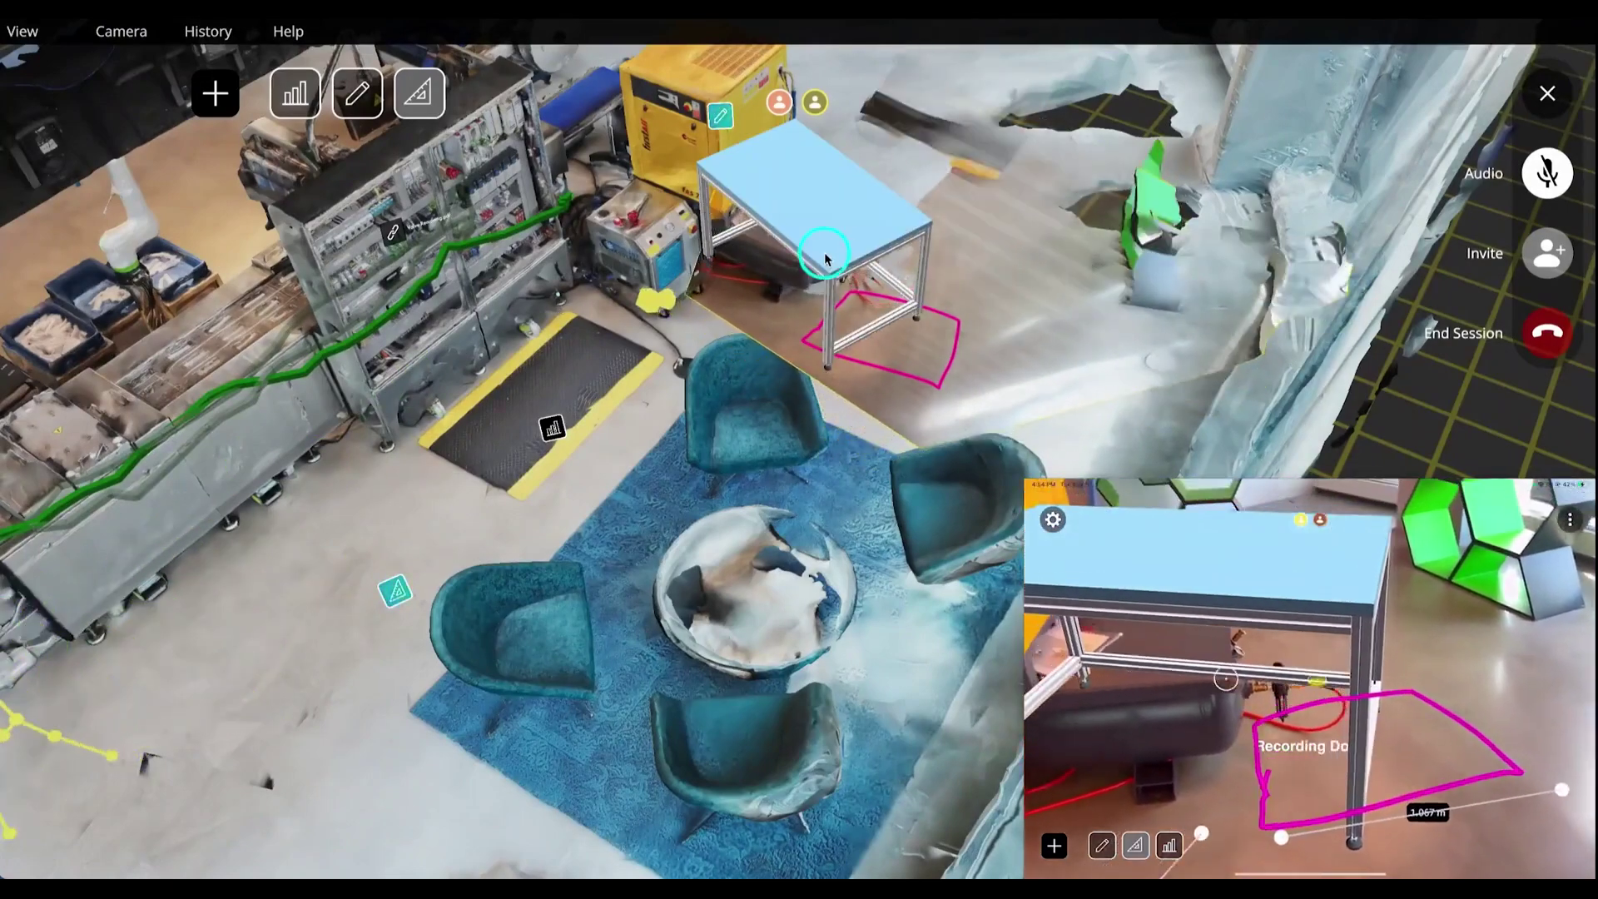
left_click_drag(826, 259, 991, 308)
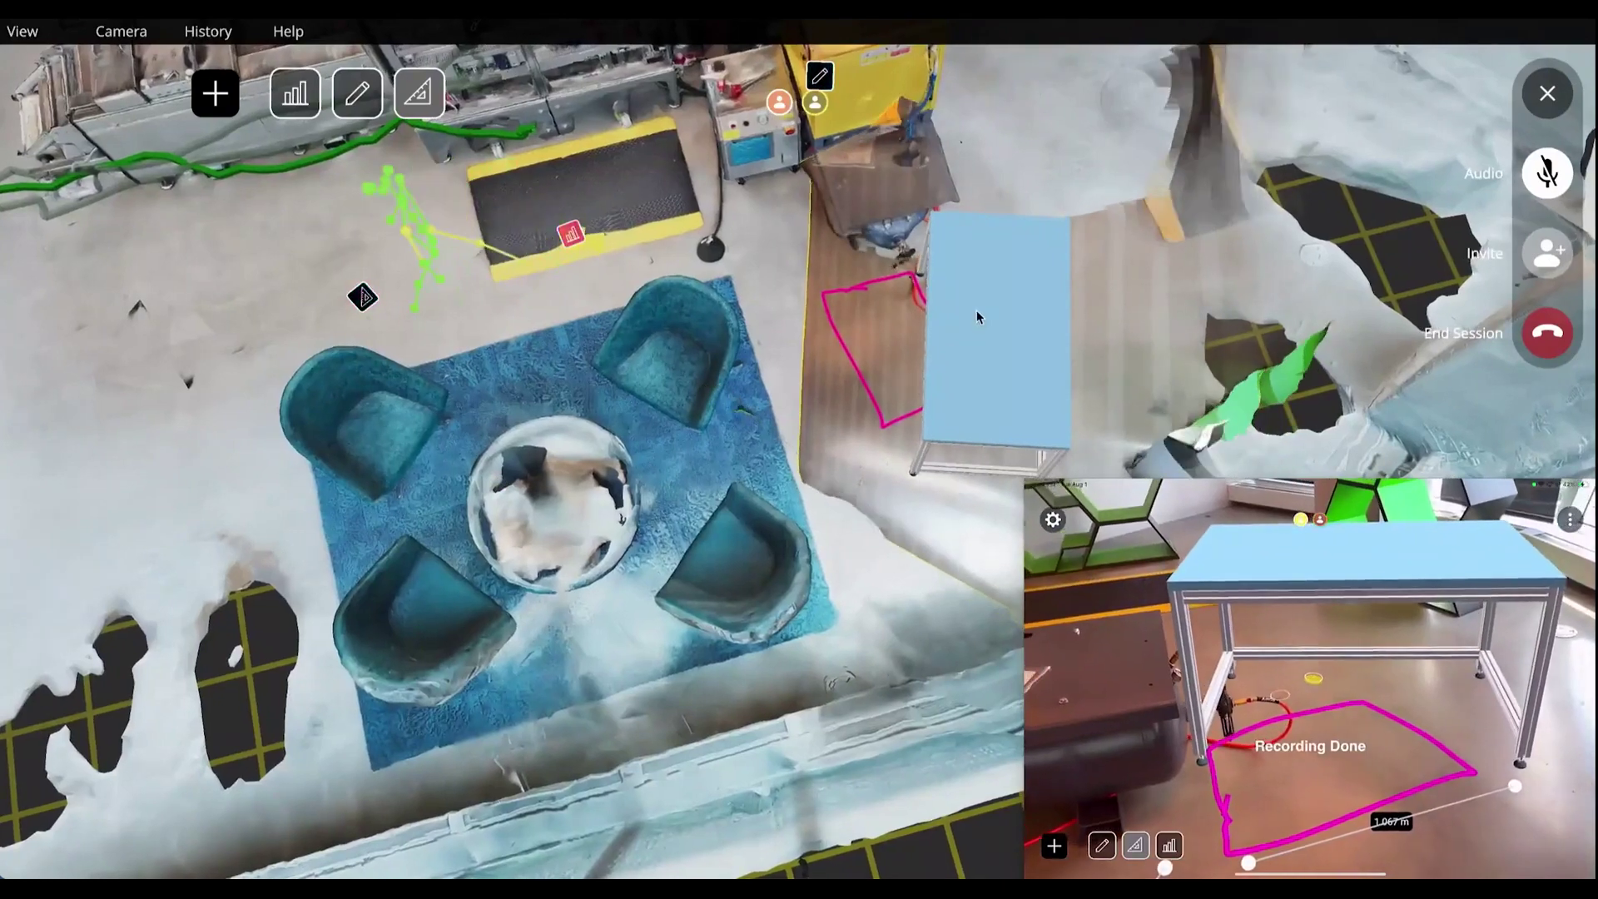
left_click_drag(976, 316, 933, 337)
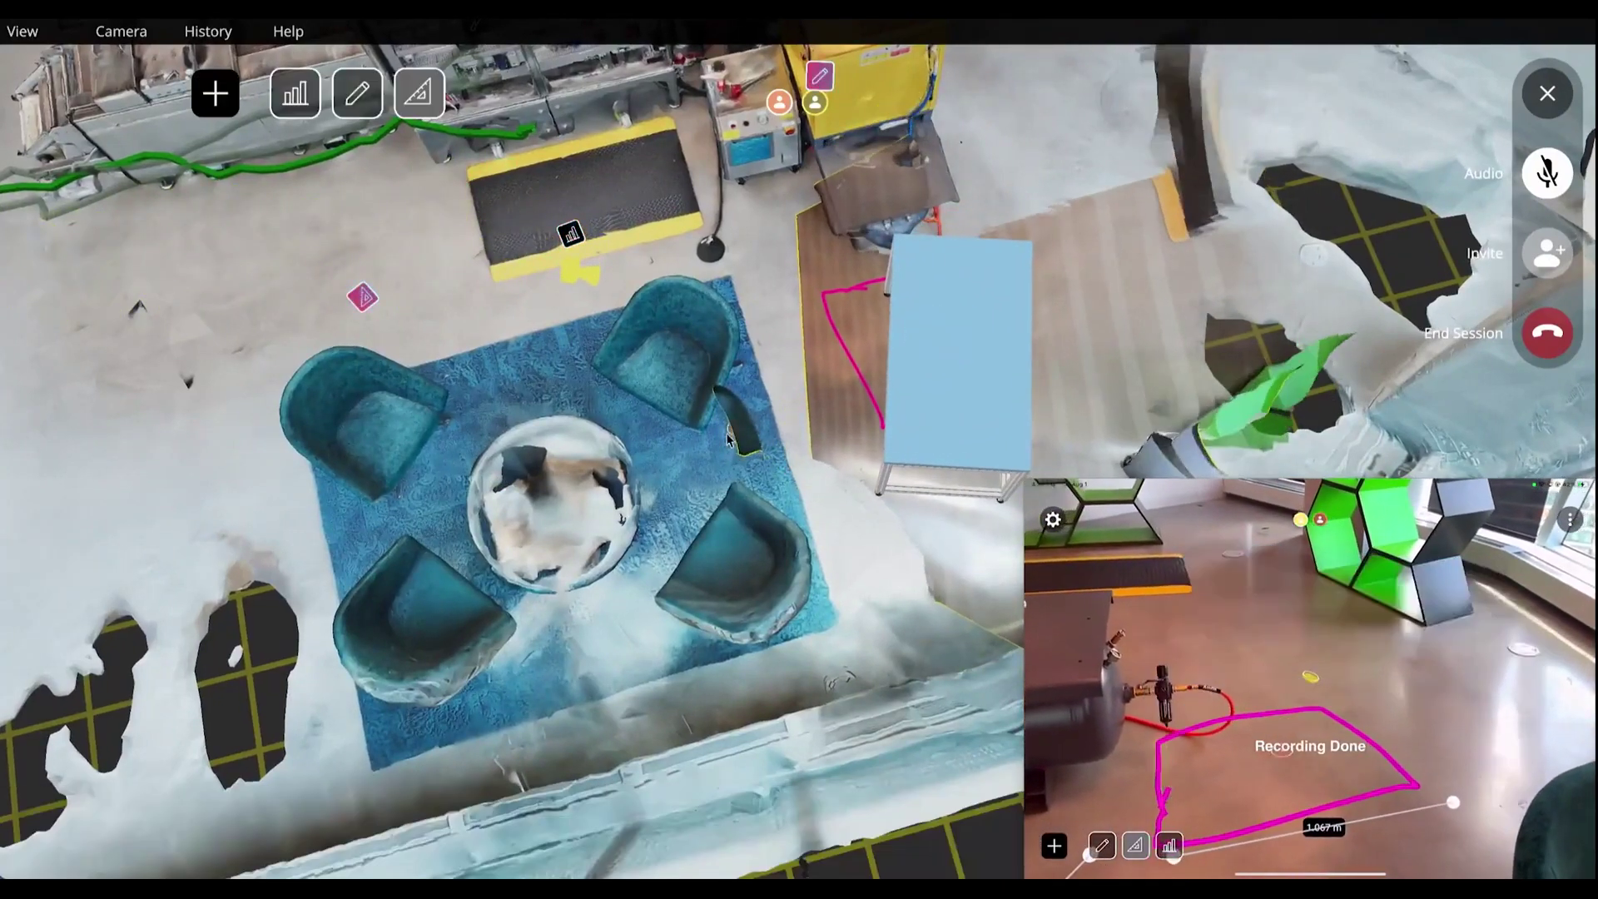
- Add a text tool between the yellow compressor and the blue table
right_click_drag(728, 431, 678, 385)
middle_click_drag(678, 385, 720, 657)
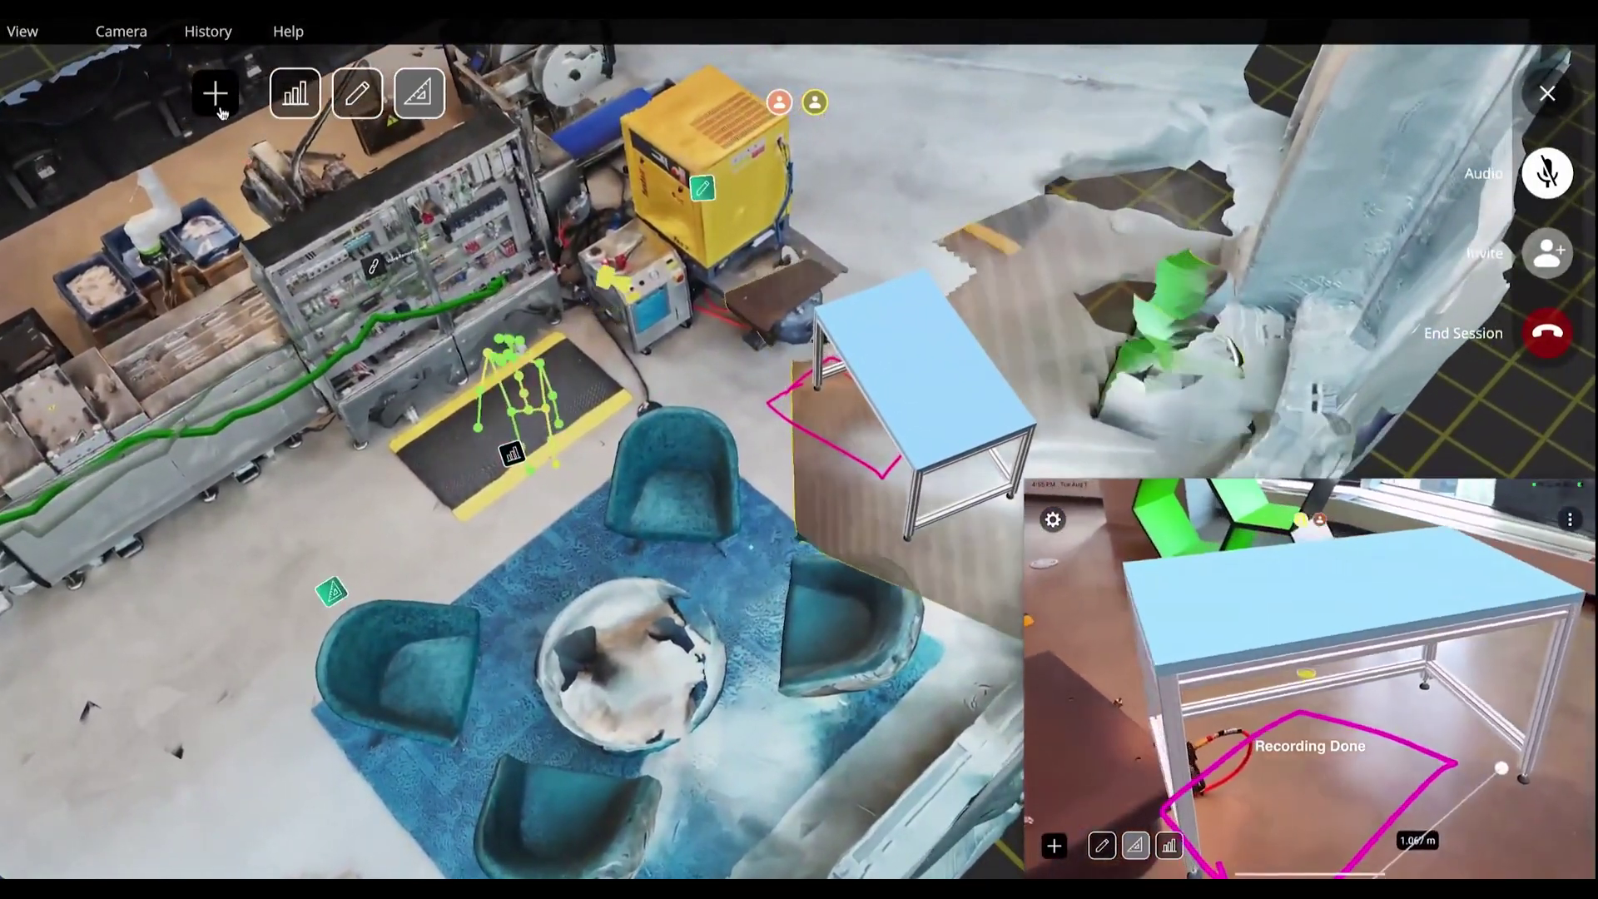
left_click(216, 98)
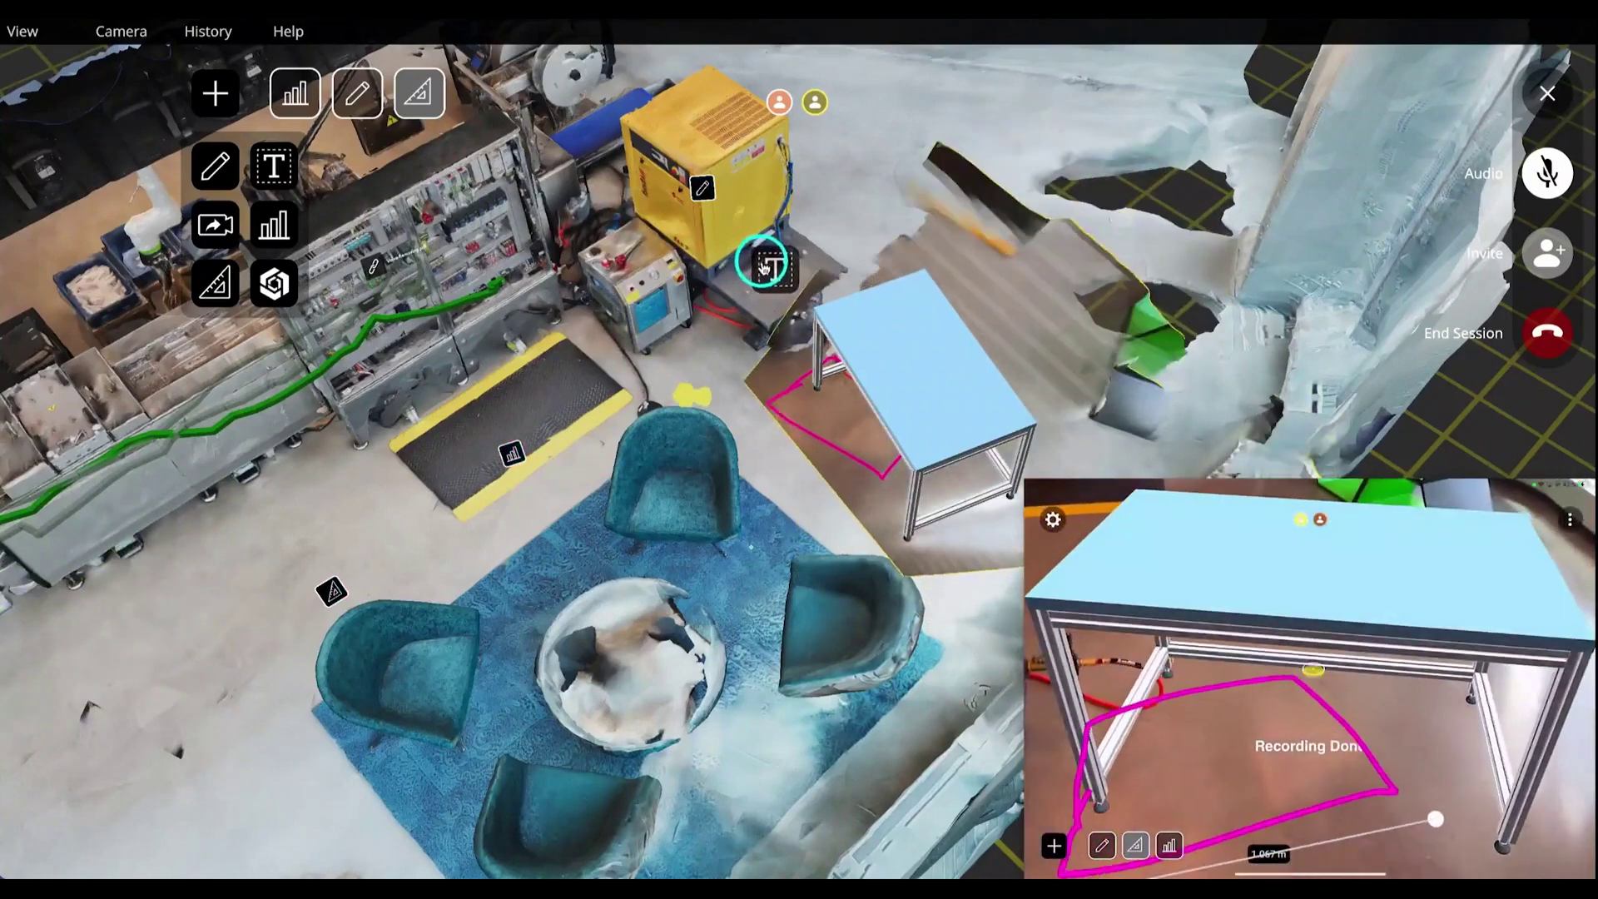
left_click_drag(764, 268, 786, 293)
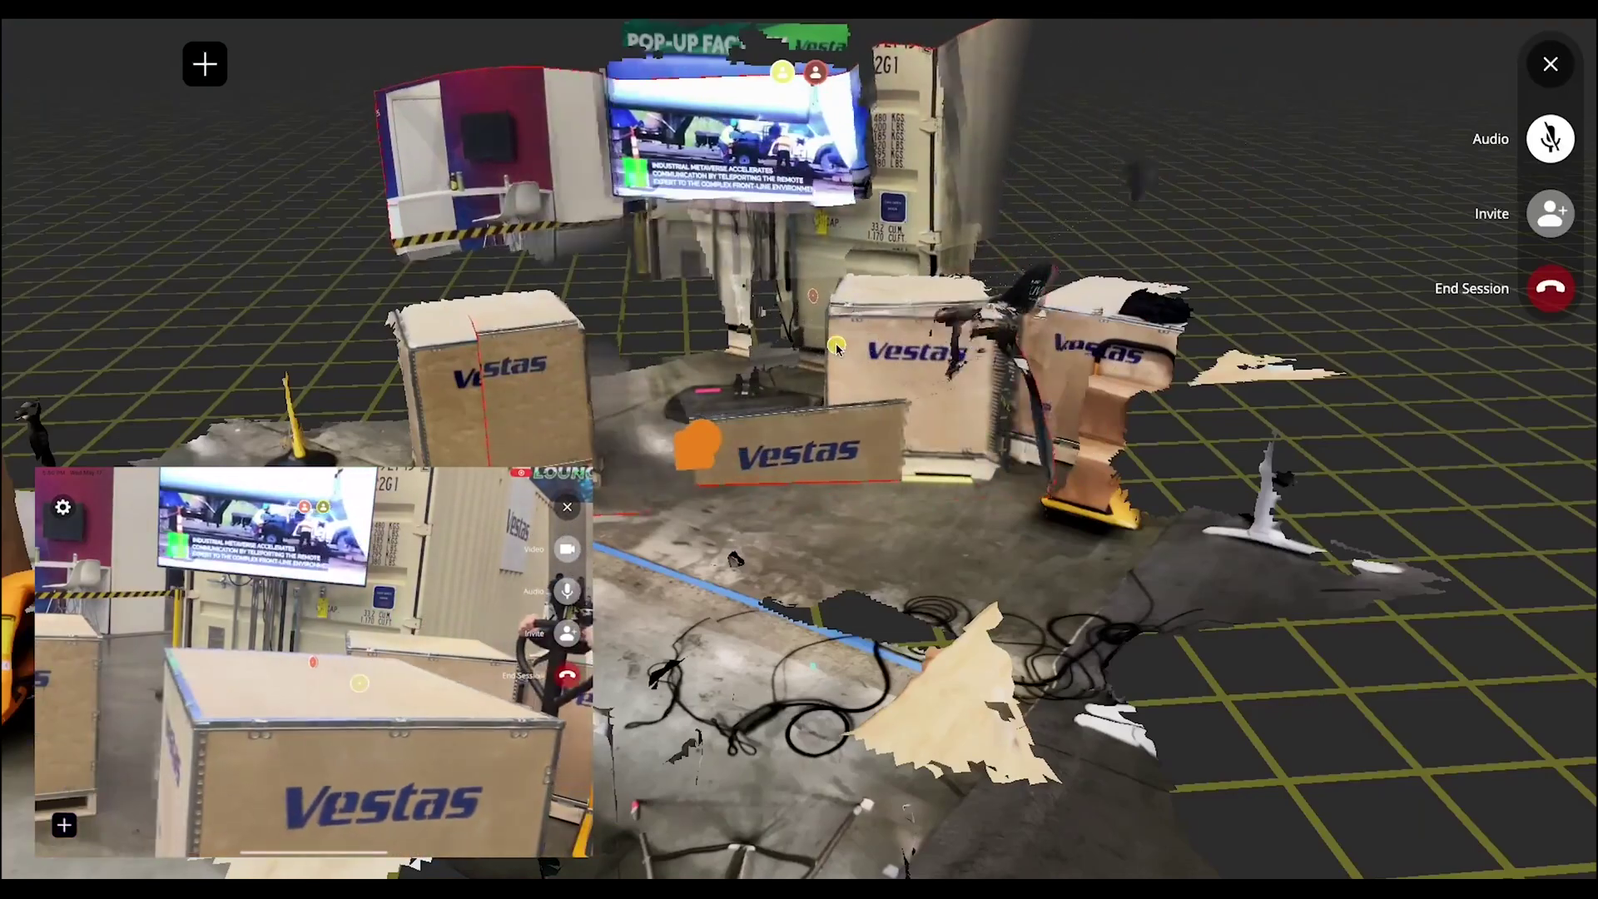
- Turn on the Model Voxelizer for the scan with the Vestas crates and inspect the voxelized space
left_click(205, 65)
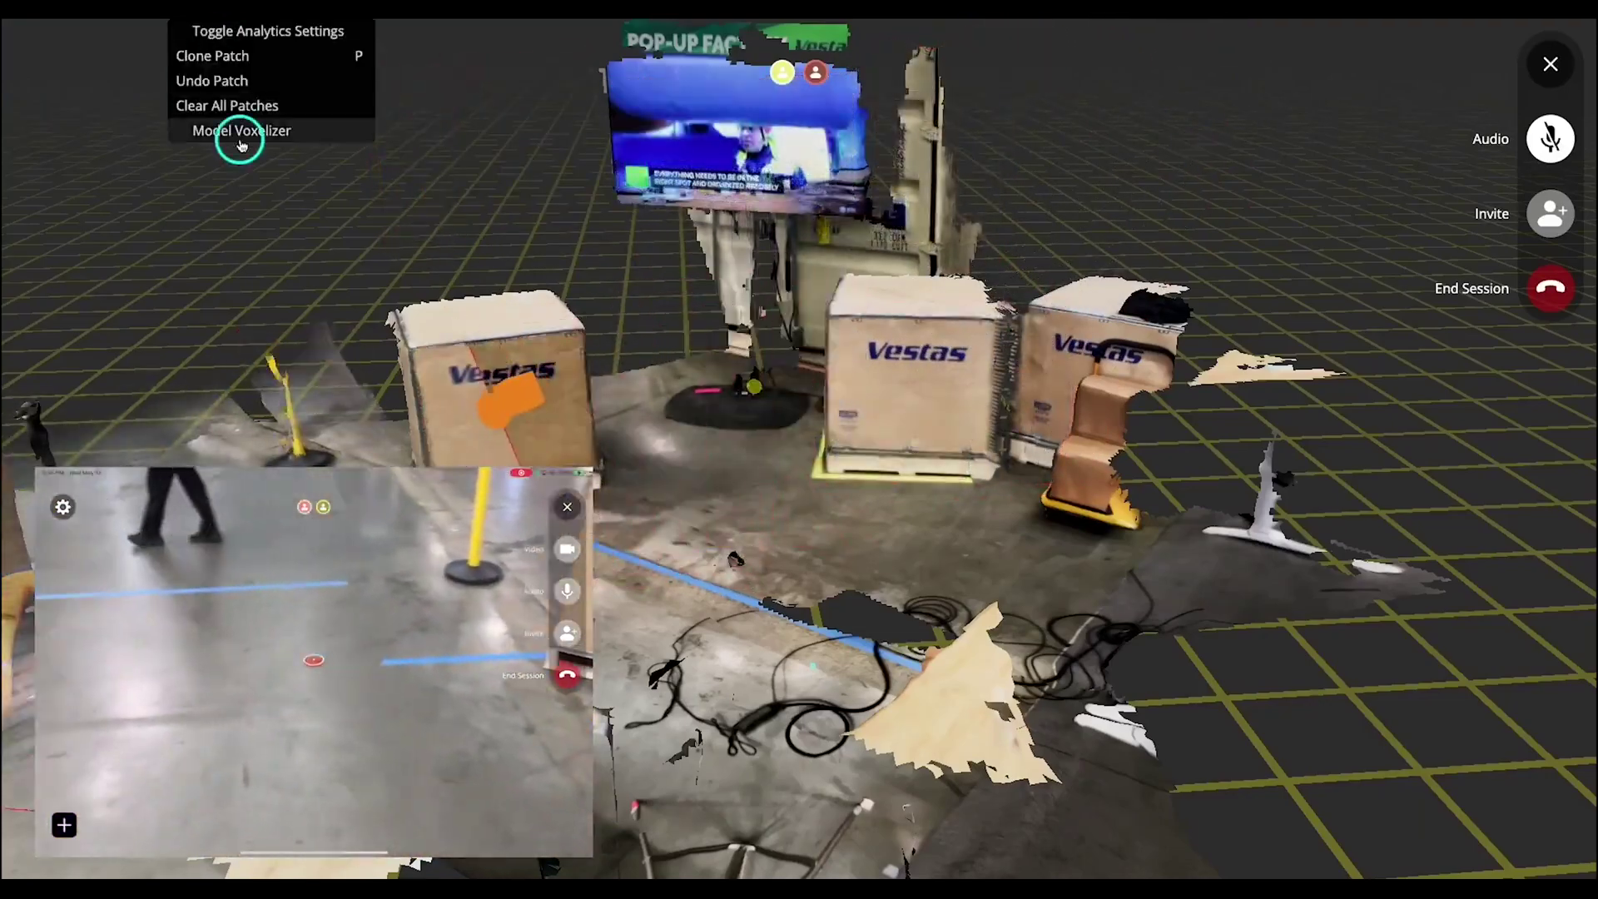
left_click(240, 139)
left_click_drag(380, 293, 762, 450)
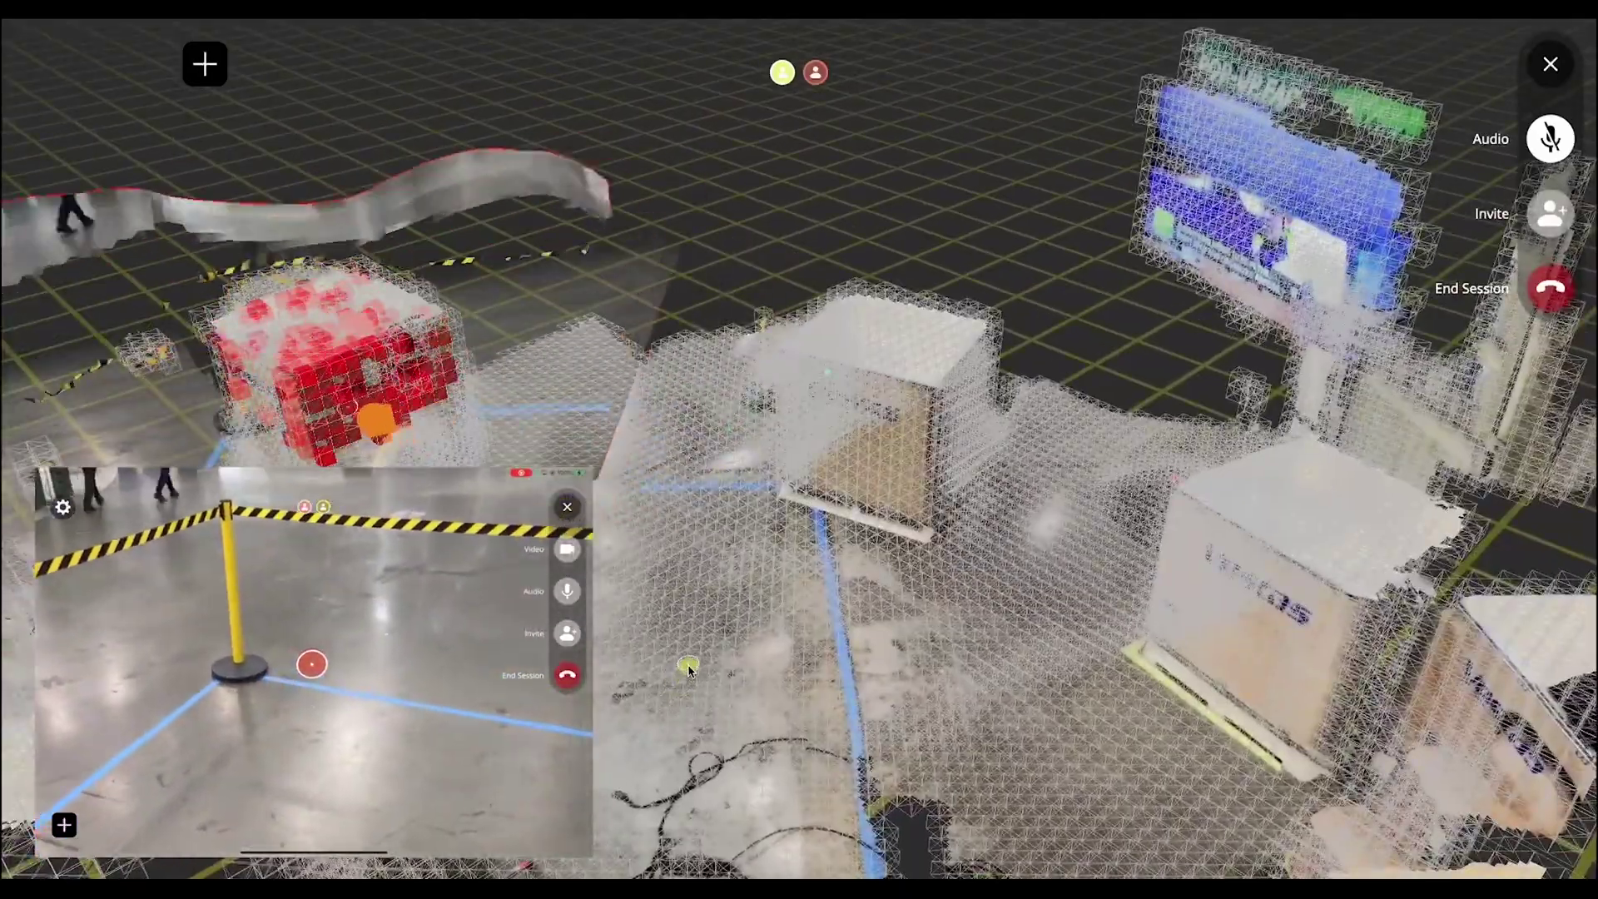
key("3")
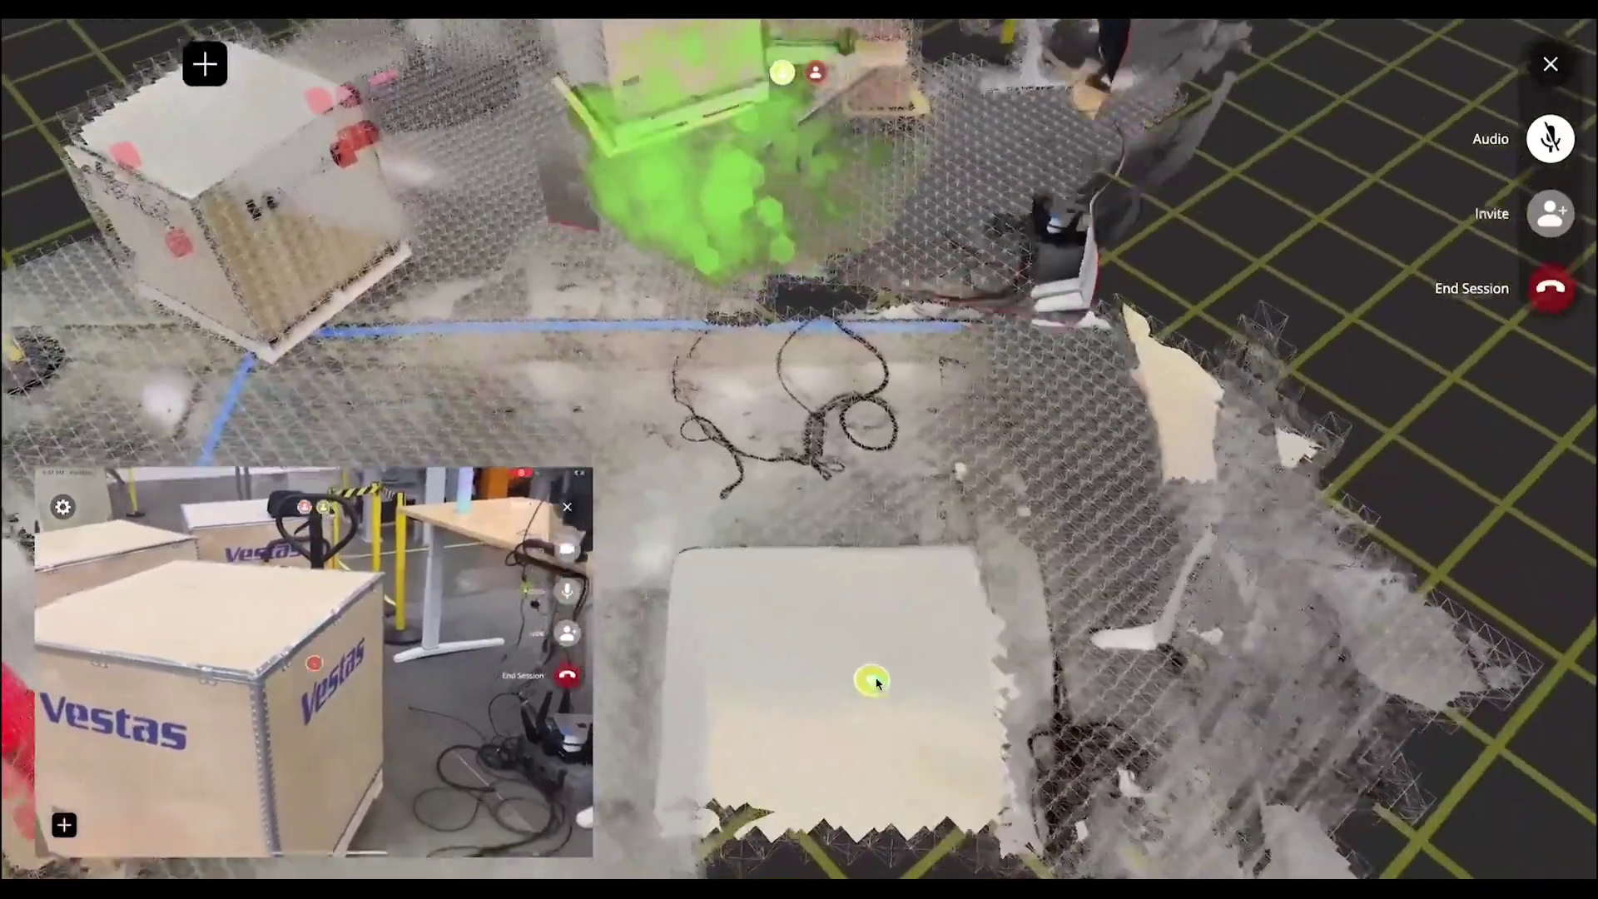
left_click_drag(876, 682, 645, 589)
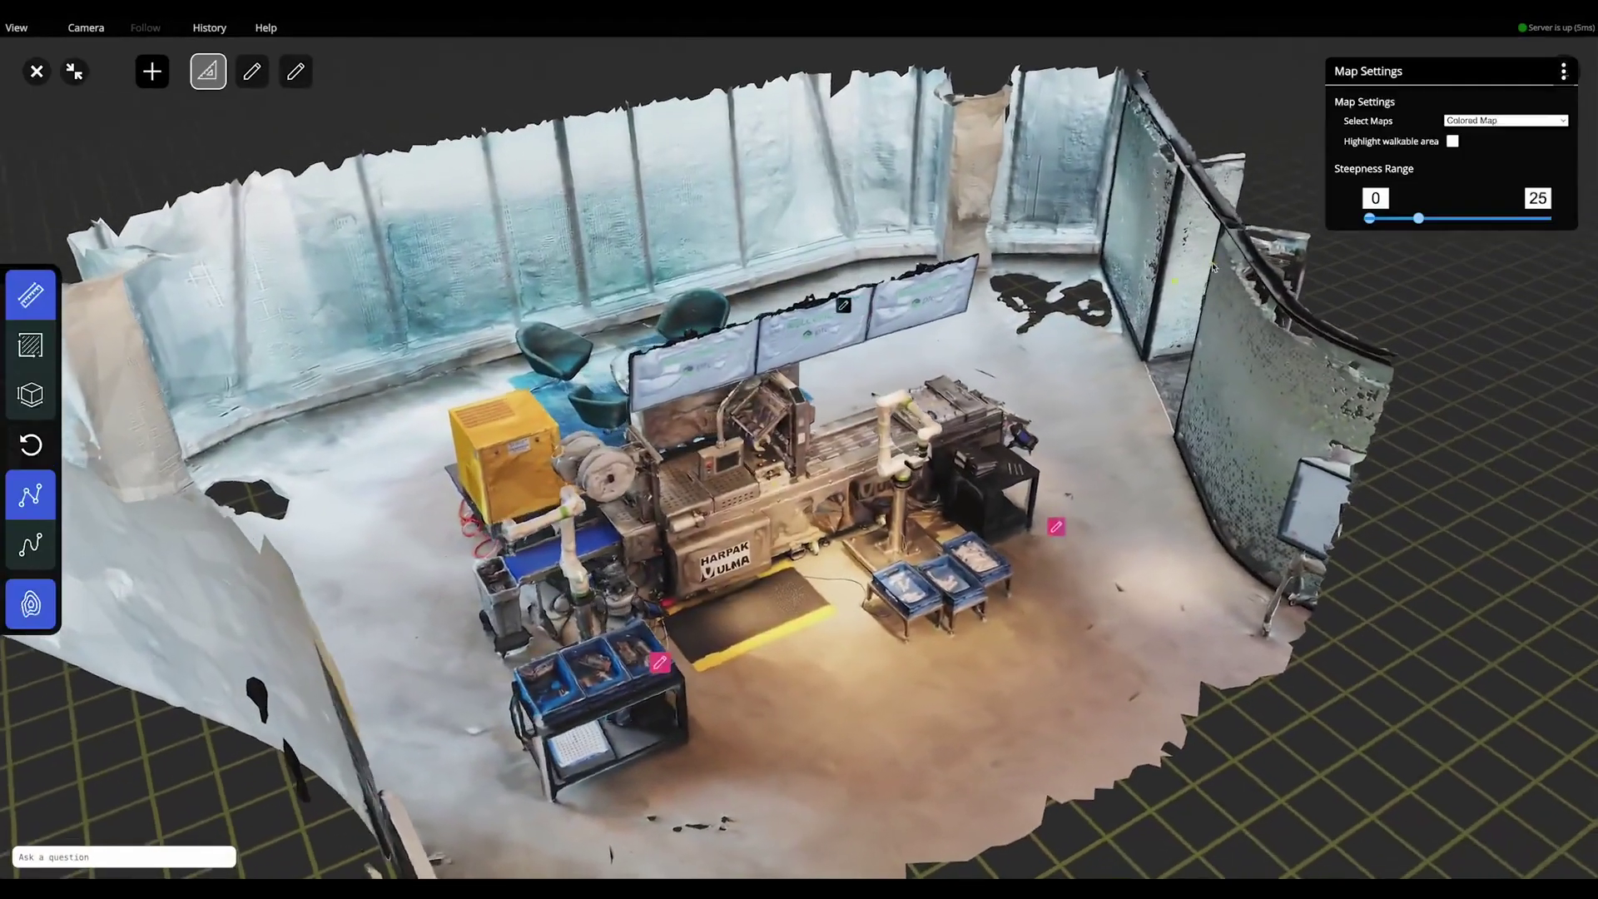
- Show the factory scan as a Height Map and a Steepness Map, highlighting the walkable area for a steepness range of 0 to 90
left_click(1504, 121)
left_click(1473, 138)
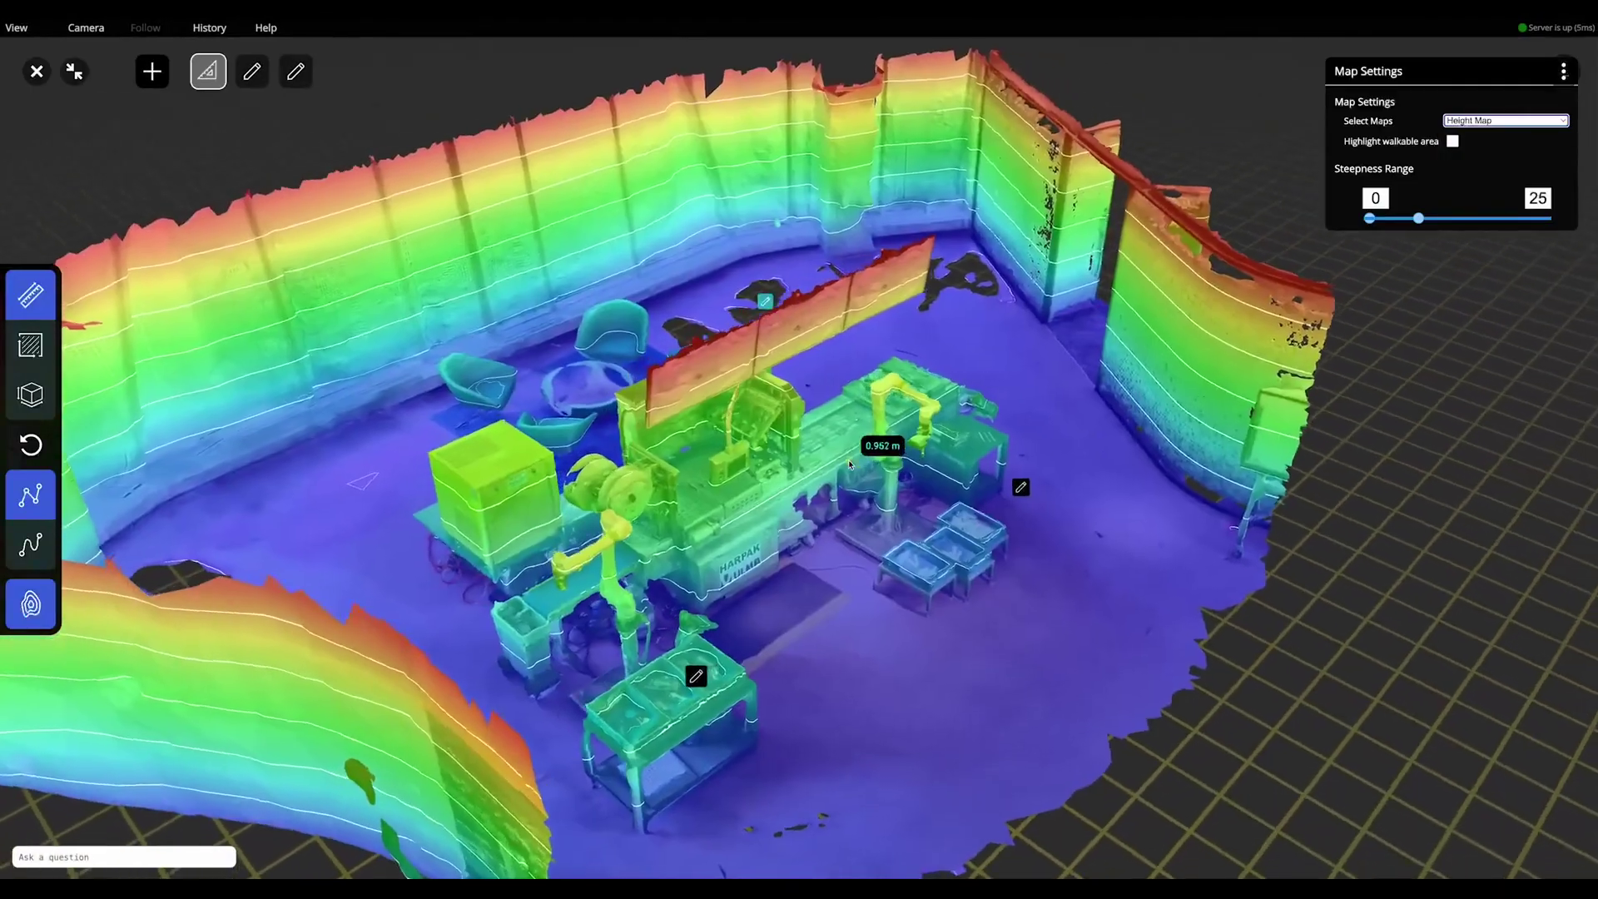
left_click_drag(1418, 218, 1510, 218)
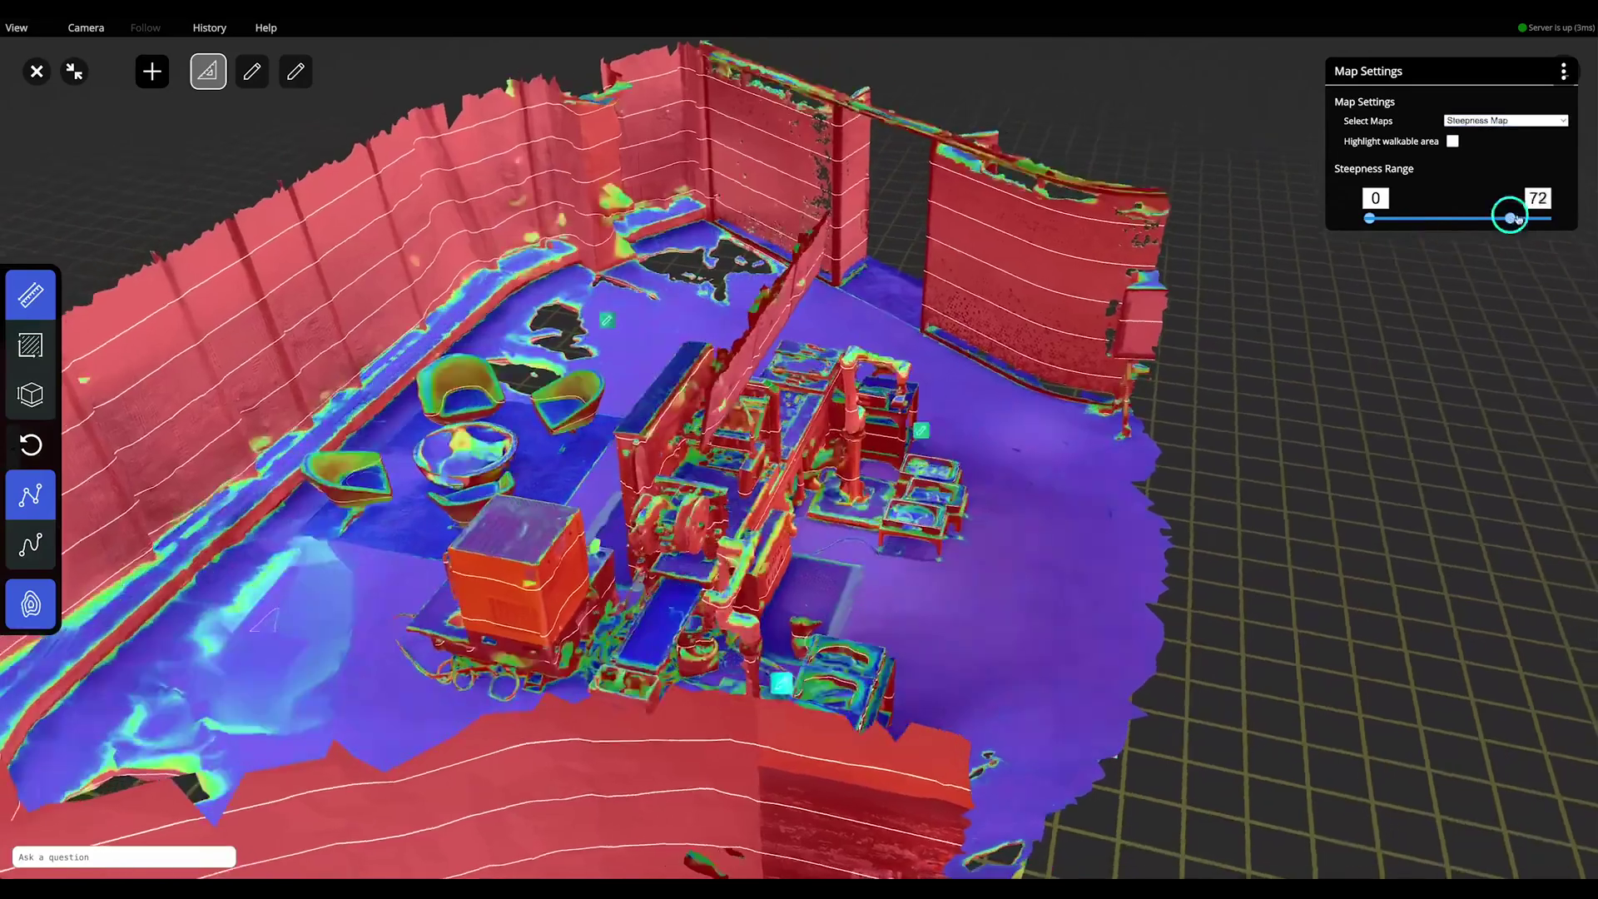
left_click(1452, 141)
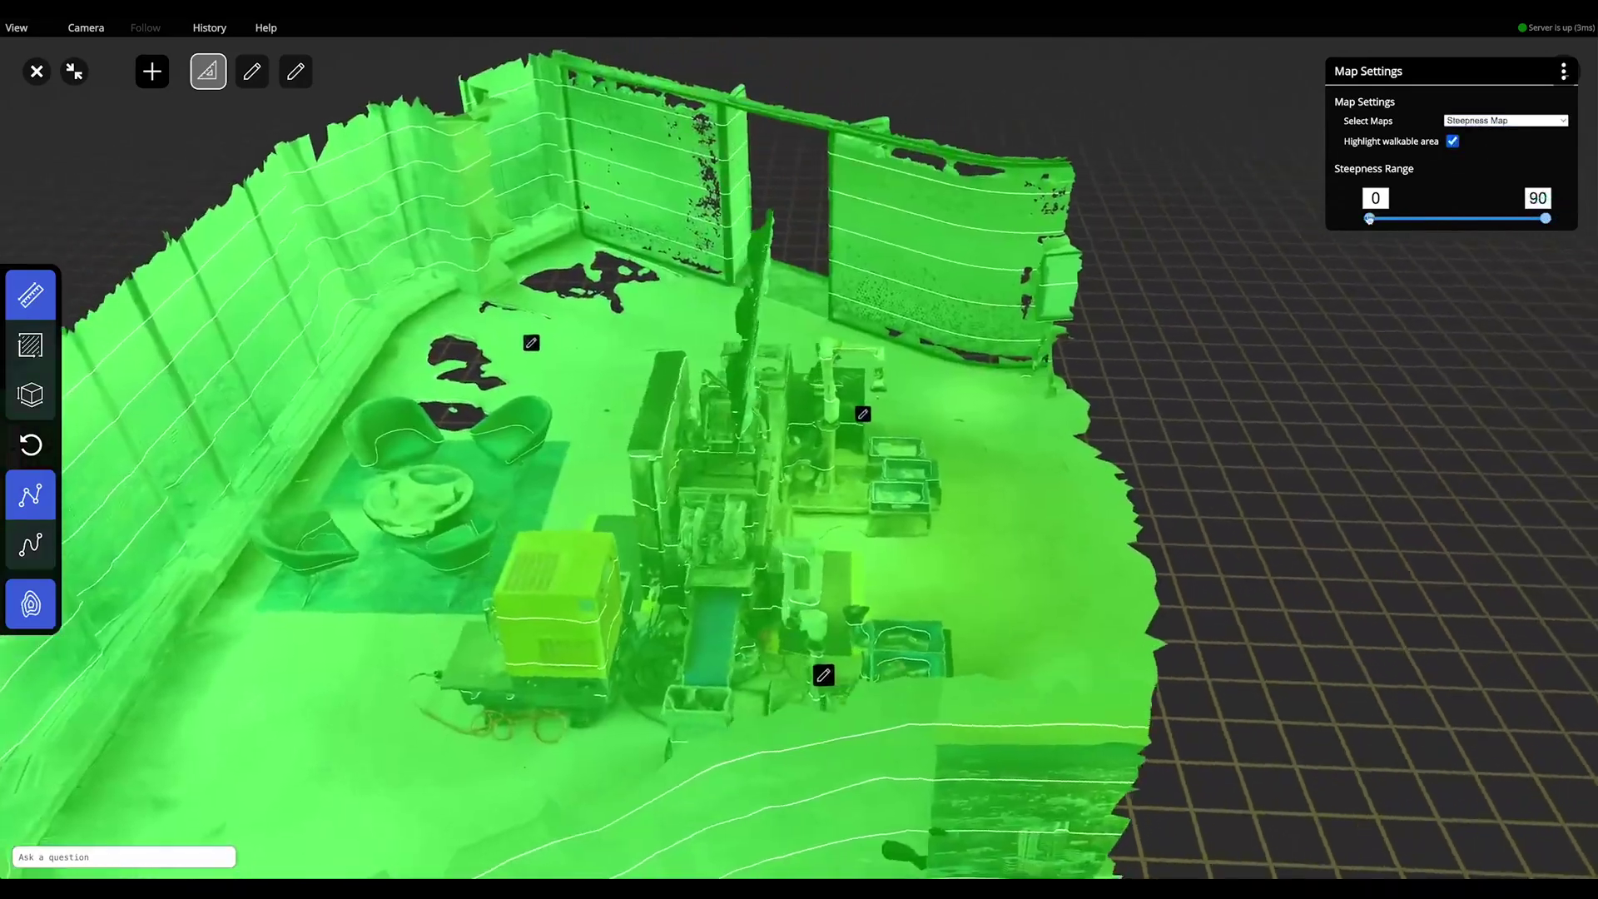
- Turn off the walkable-area highlight and restore the Colored Map with an upper steepness limit of 25
mouse_move(1368, 218)
left_mouse_down()
mouse_move(1506, 218)
mouse_move(1369, 218)
left_mouse_up()
left_click(1452, 141)
double_click(1535, 199)
type("25")
left_click(1488, 122)
left_click(1225, 211)
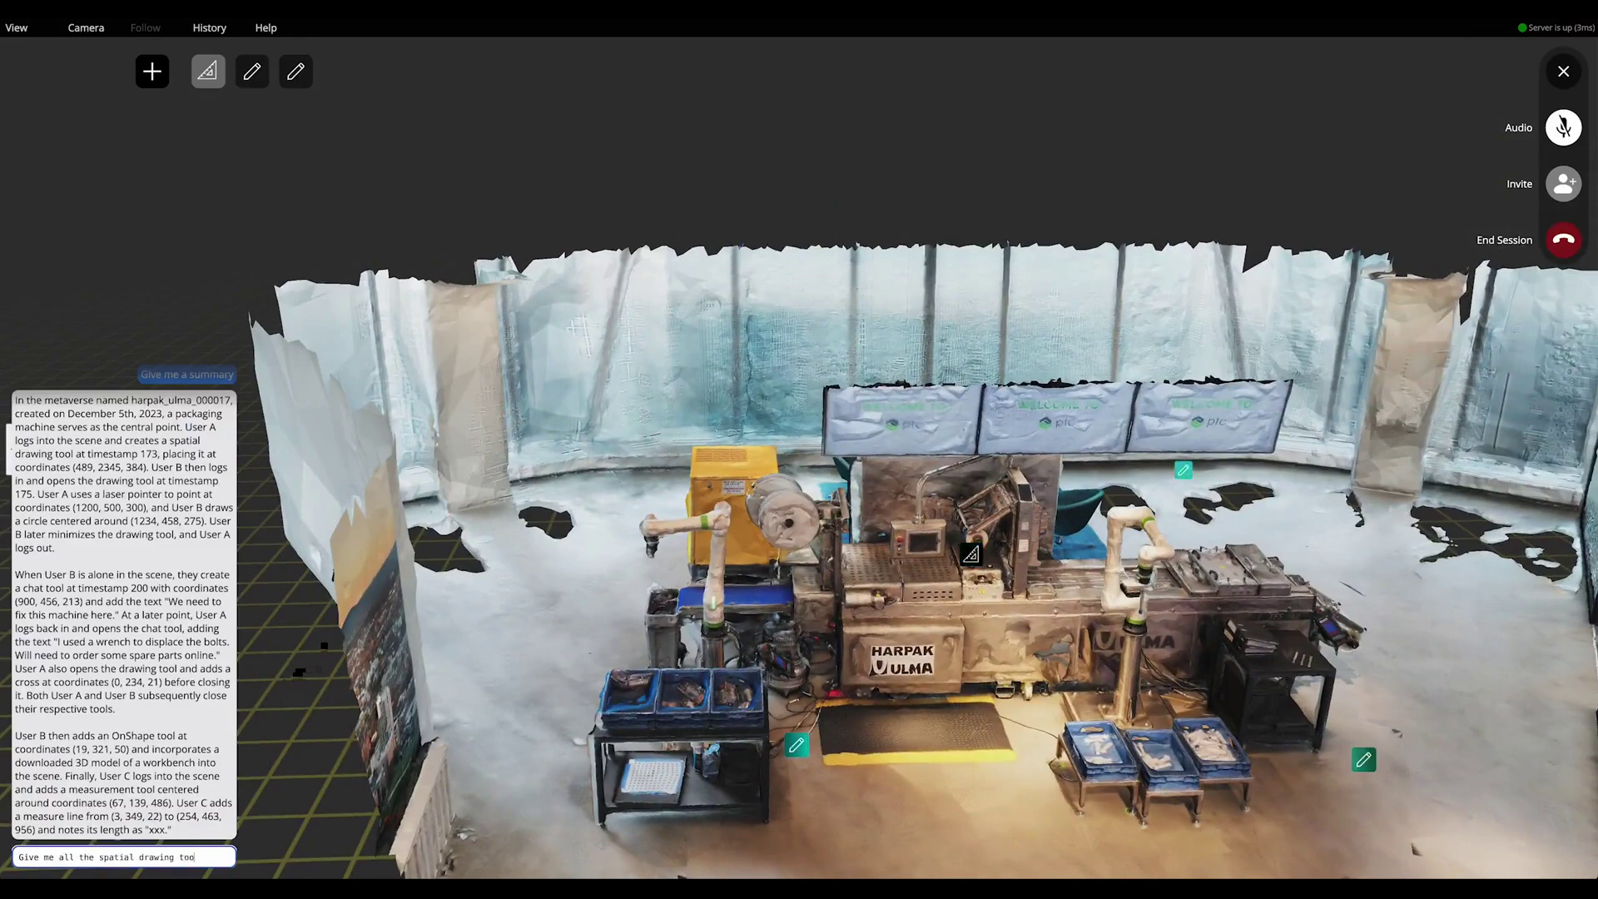
- Visit each spatialDraw tool listed in the assistant's answer to "Give me all the spatial drawing tools"
left_click(105, 795)
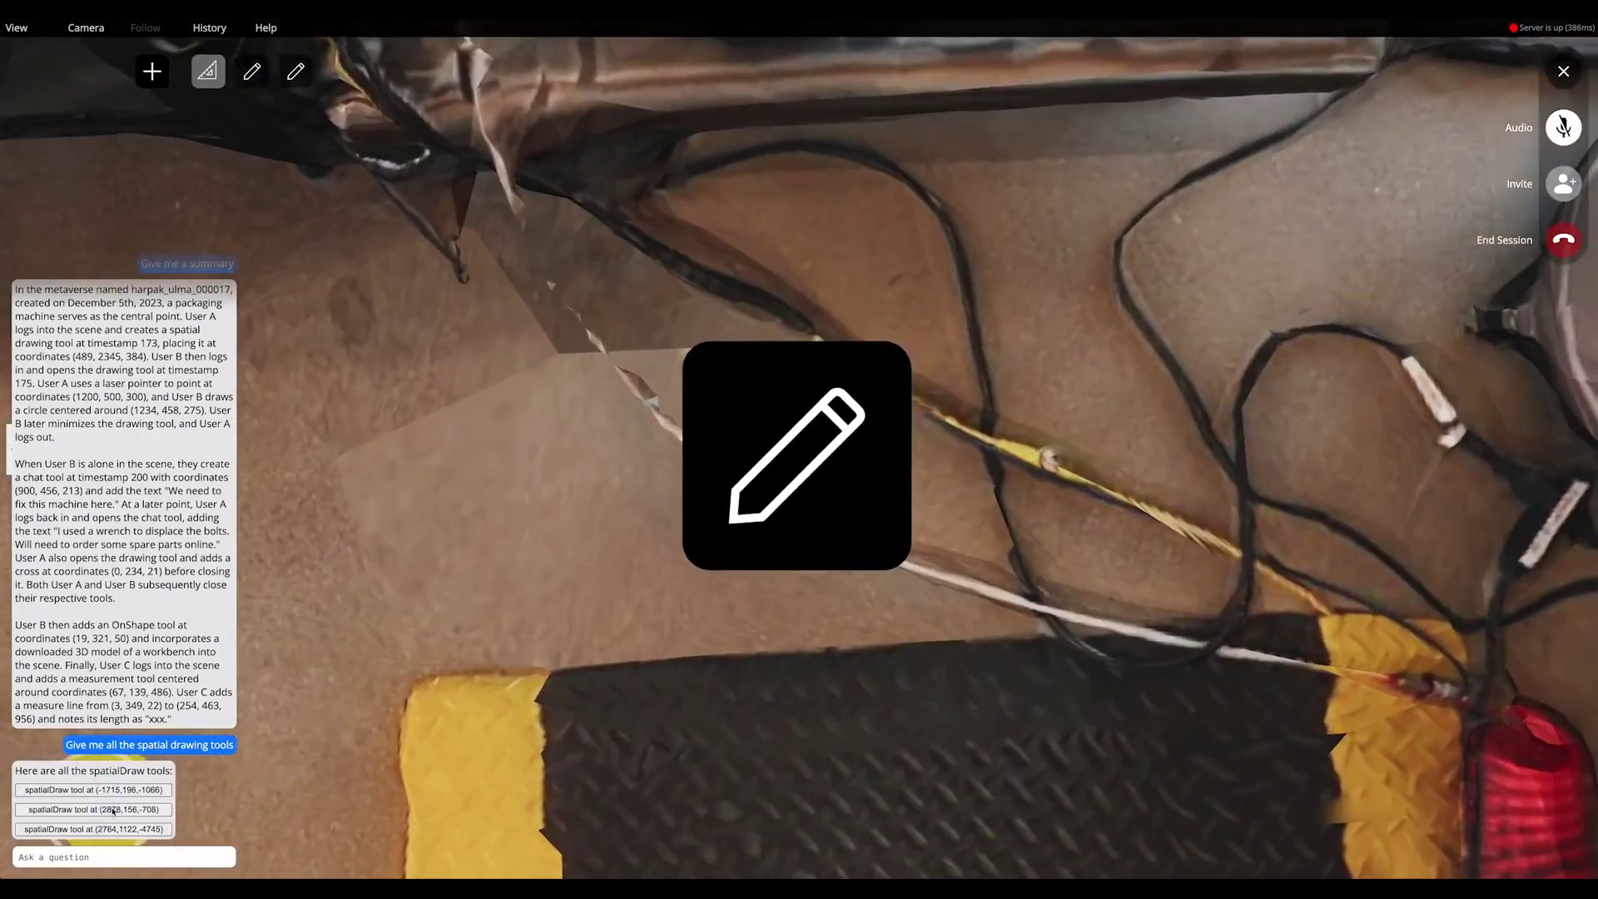
left_click(111, 809)
left_click(125, 830)
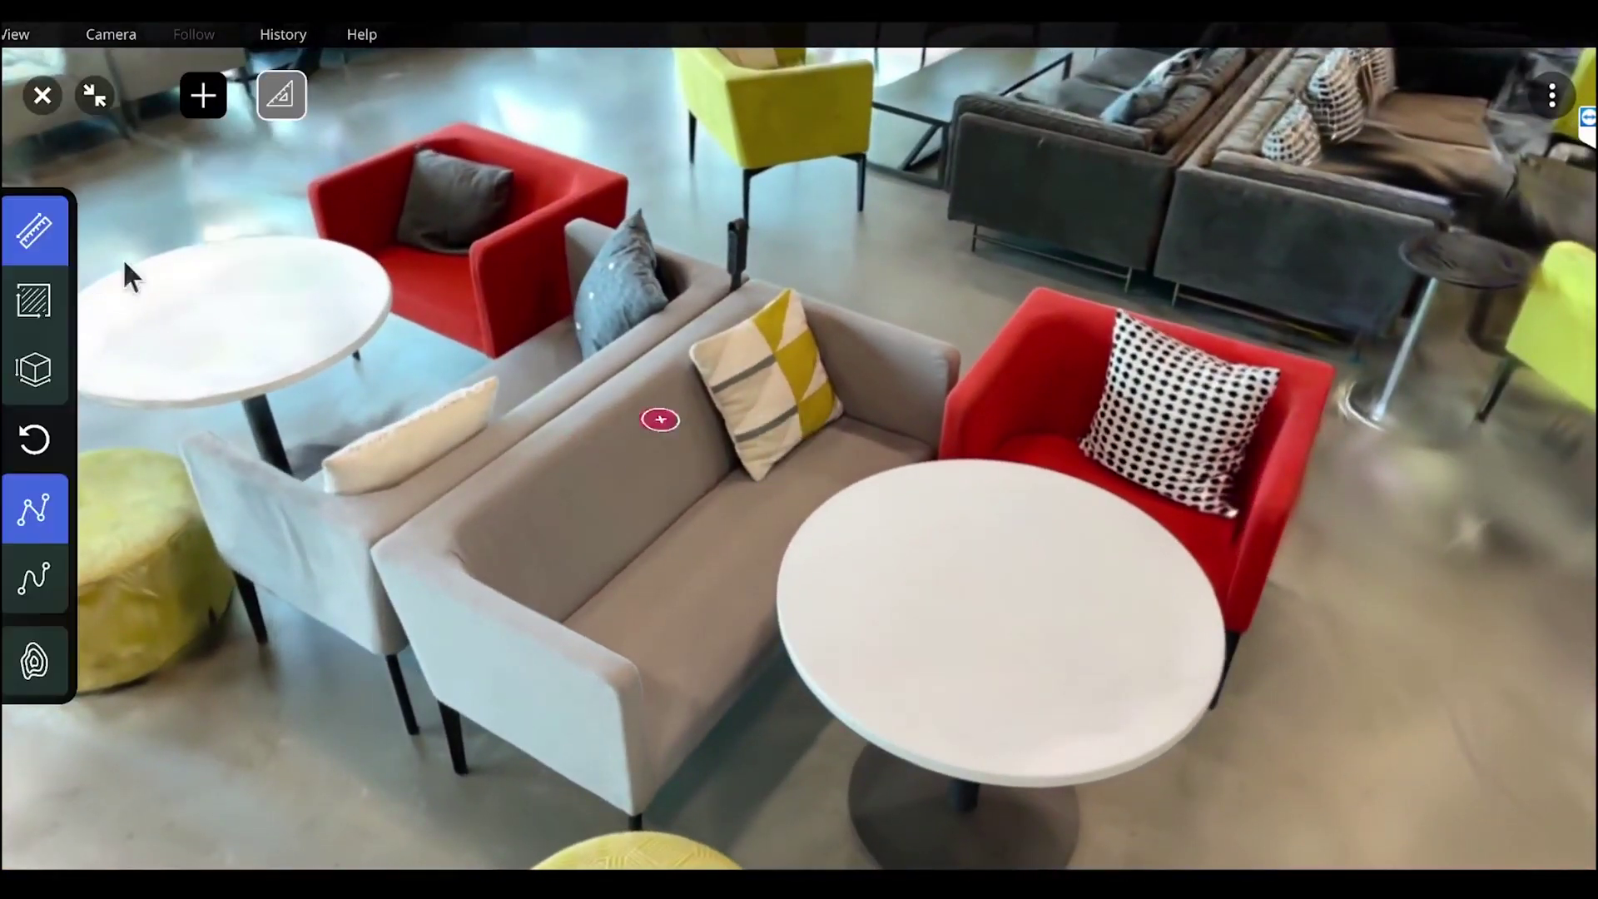
- Measure the length of the gray sofa's backrest from its far corner to its near corner
left_click(753, 285)
left_click(396, 548)
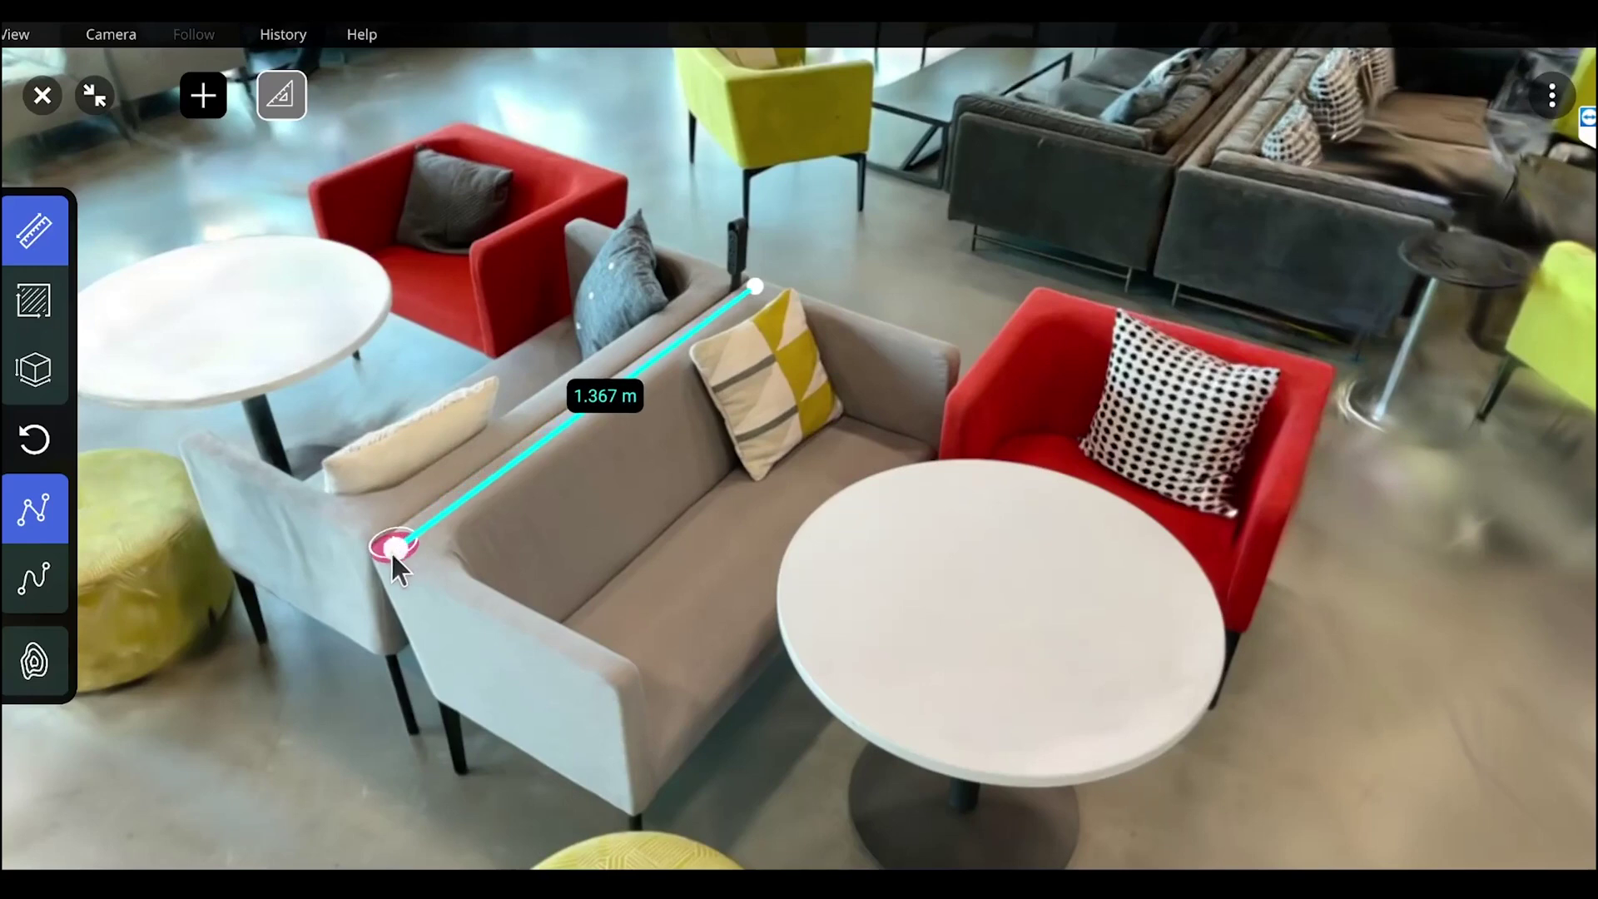